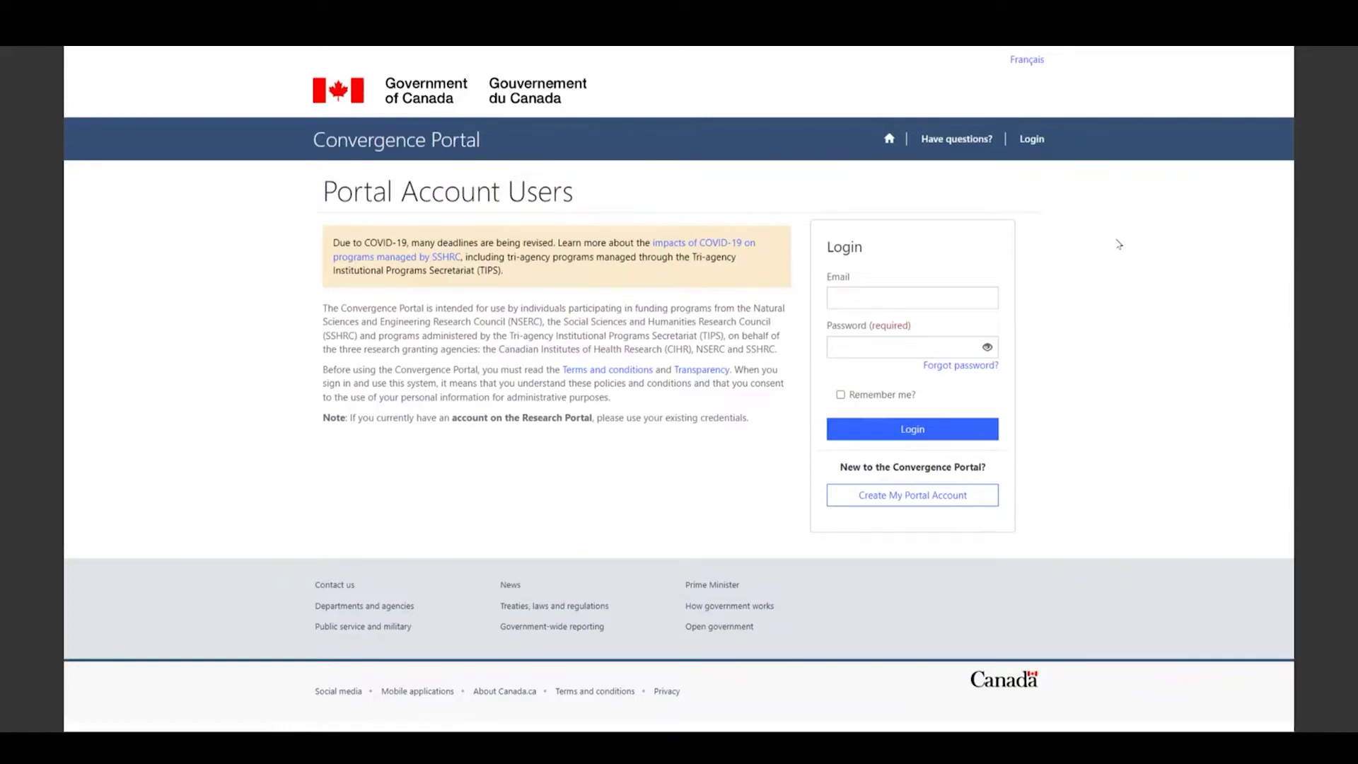
# - Open the 'Have questions?' help page listing funding programs and their contact addresses
pyautogui.click(957, 139)
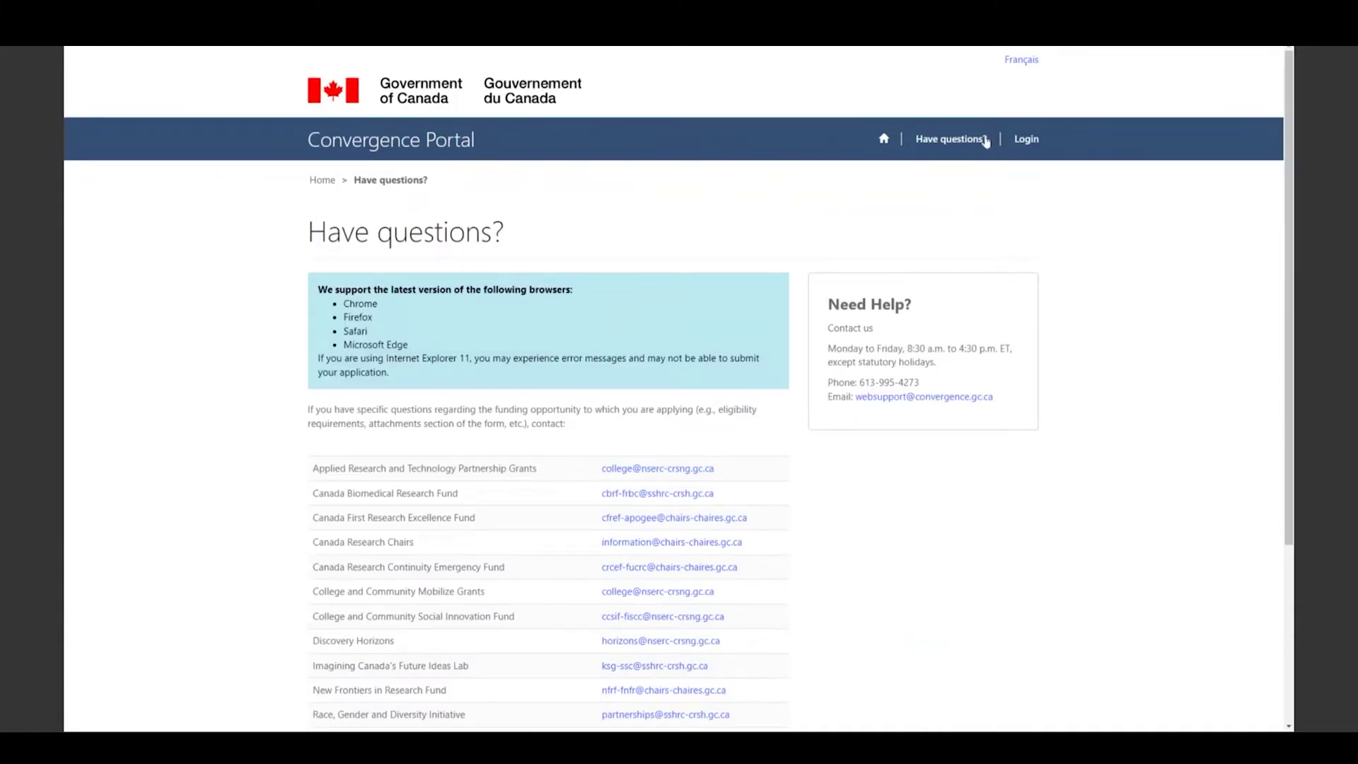
# - Go to the English/Français language choice page from the Login link
pyautogui.click(981, 149)
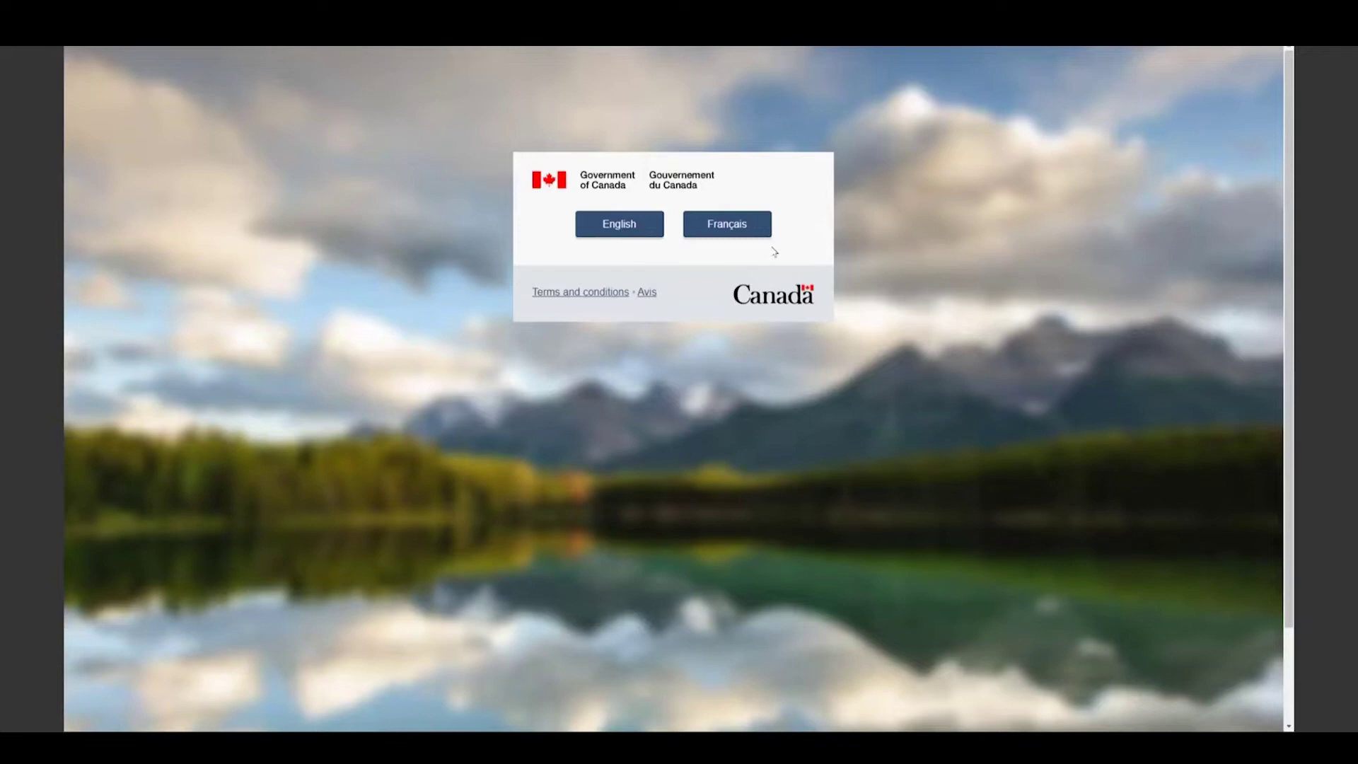
# - Continue in English and sign in to see the three pending-eligibility applications
pyautogui.click(651, 234)
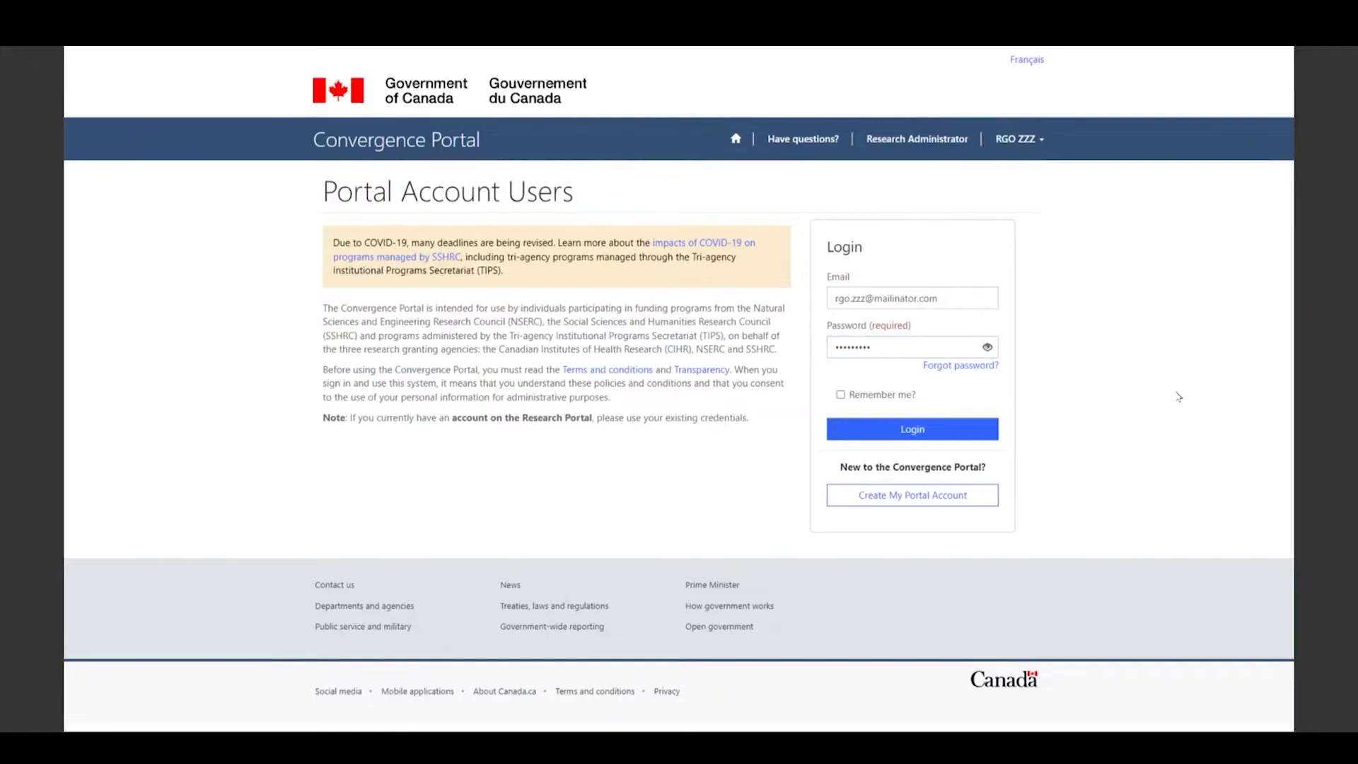
pyautogui.click(919, 431)
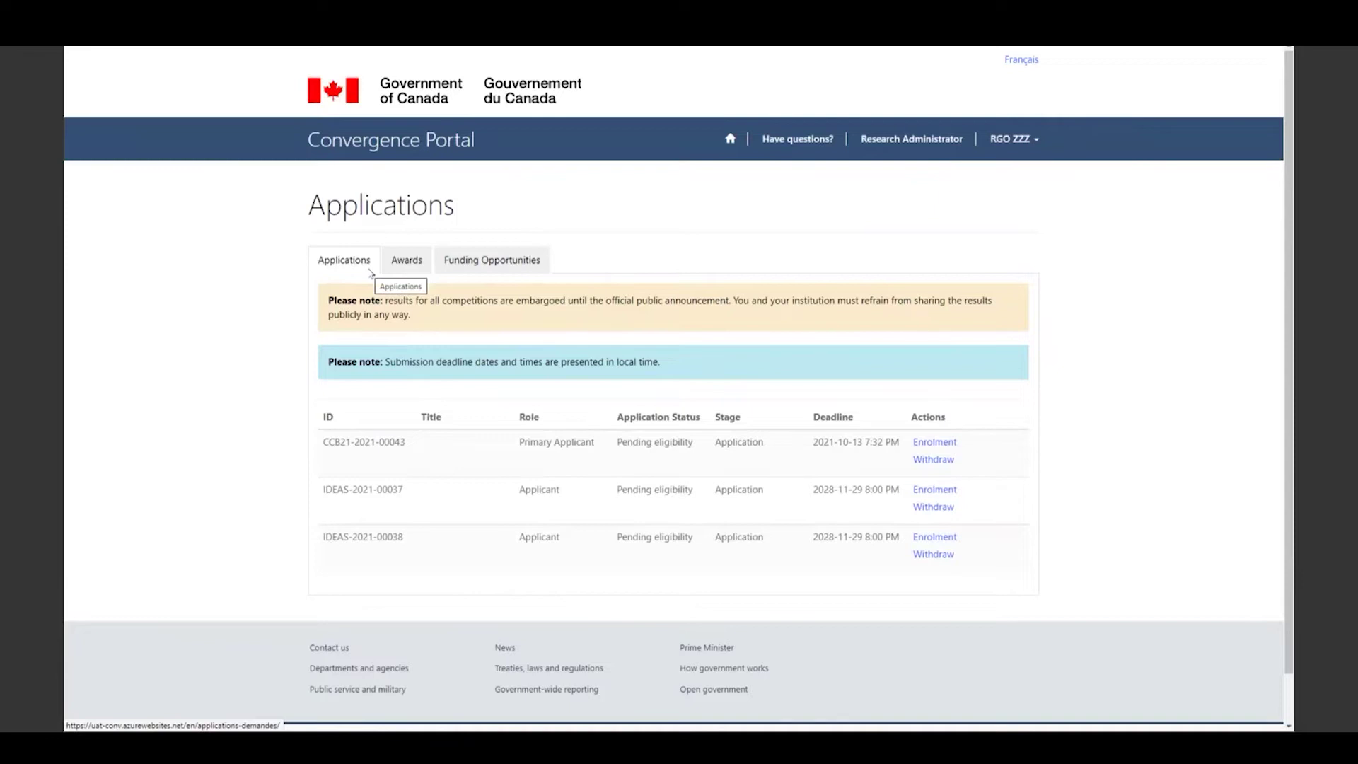
# - Check the Awards list, then view the Funding Opportunities list of agency programs and deadlines
pyautogui.click(406, 262)
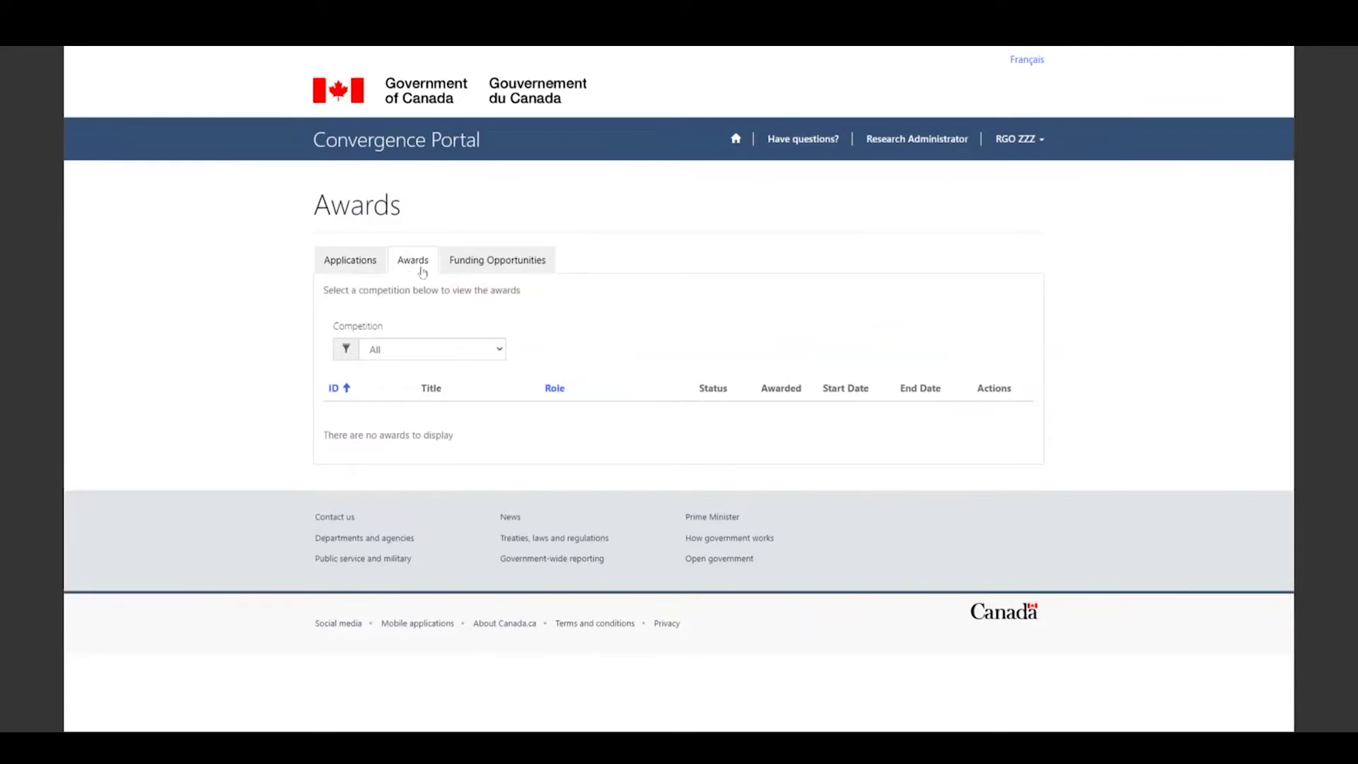
pyautogui.click(474, 269)
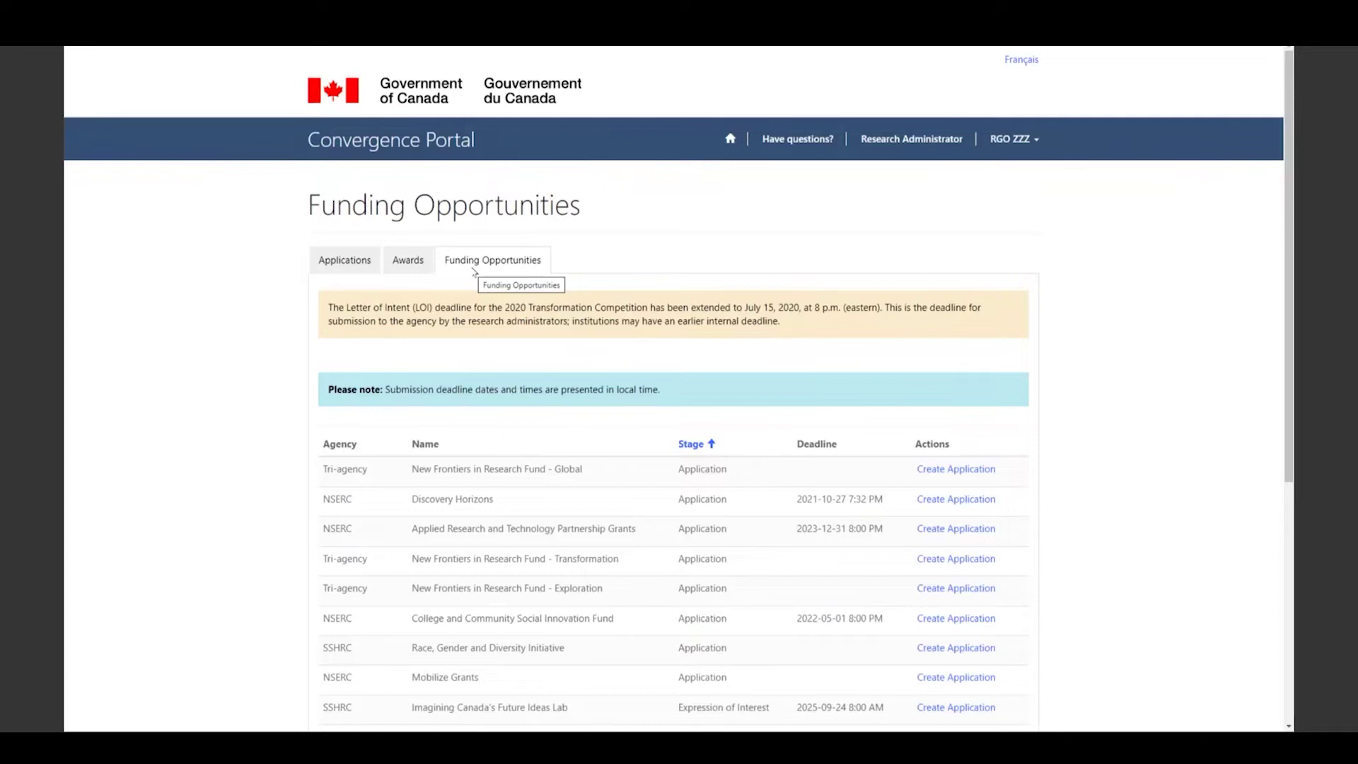
# - Switch to the Research Administrator workspace listing CCMOB funding opportunity applications
pyautogui.click(907, 141)
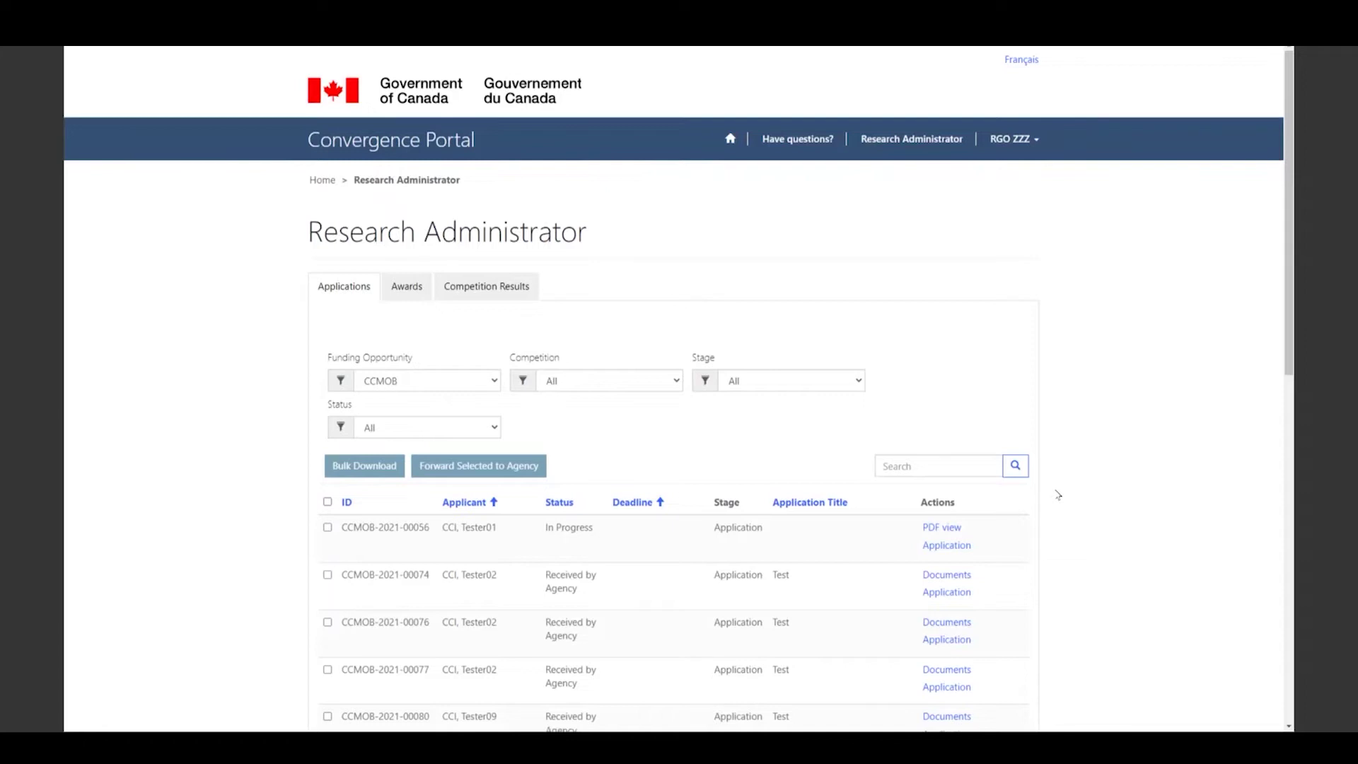
# - Search applications for 'test', keeping Funding Opportunity at CCMOB and Competition at All
pyautogui.click(919, 467)
pyautogui.write('test')
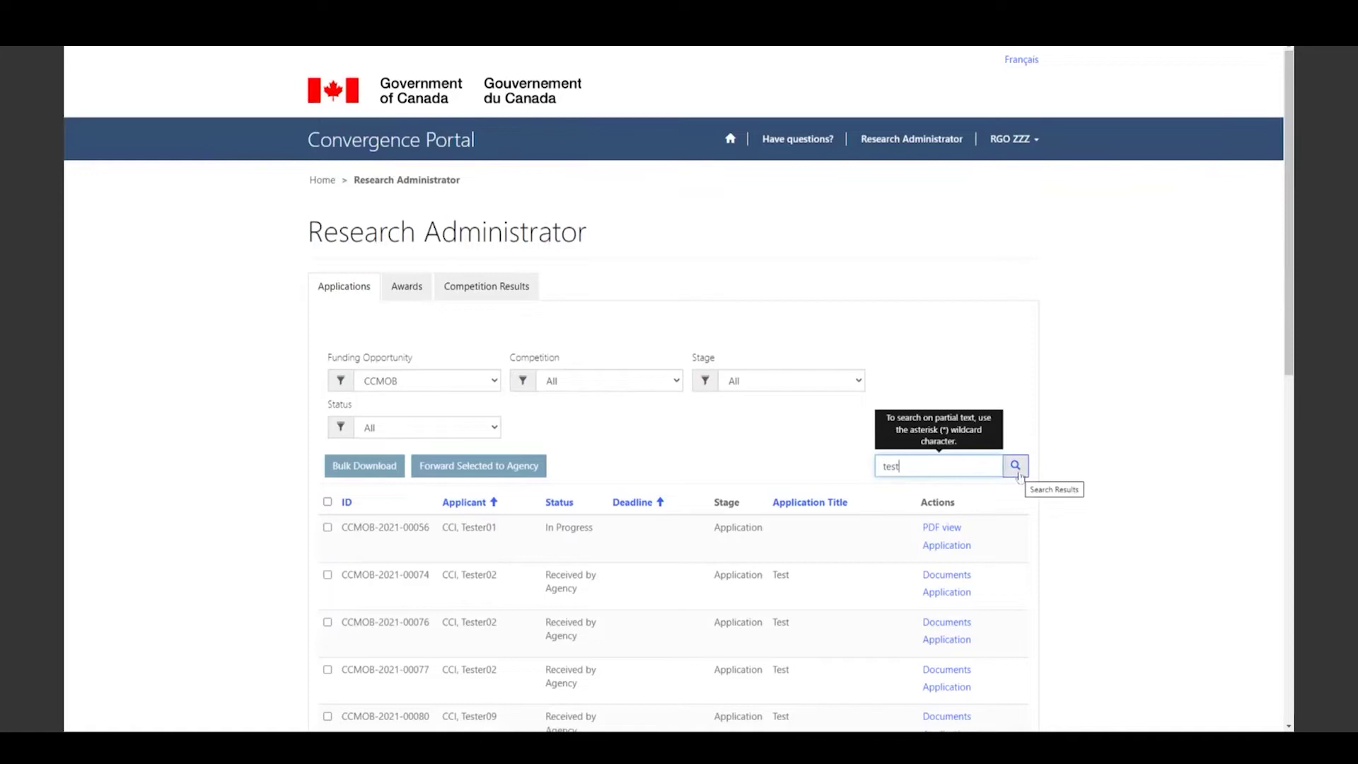
pyautogui.click(497, 388)
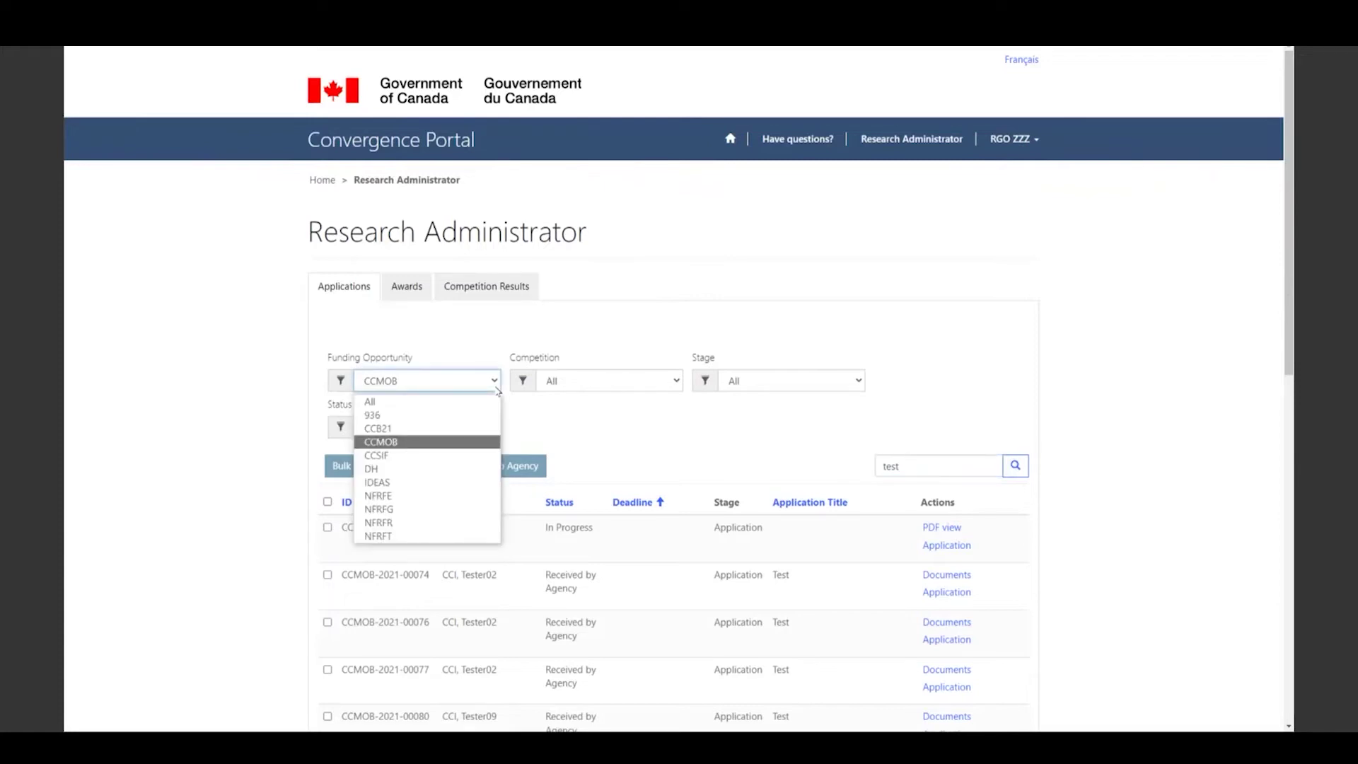
pyautogui.click(498, 390)
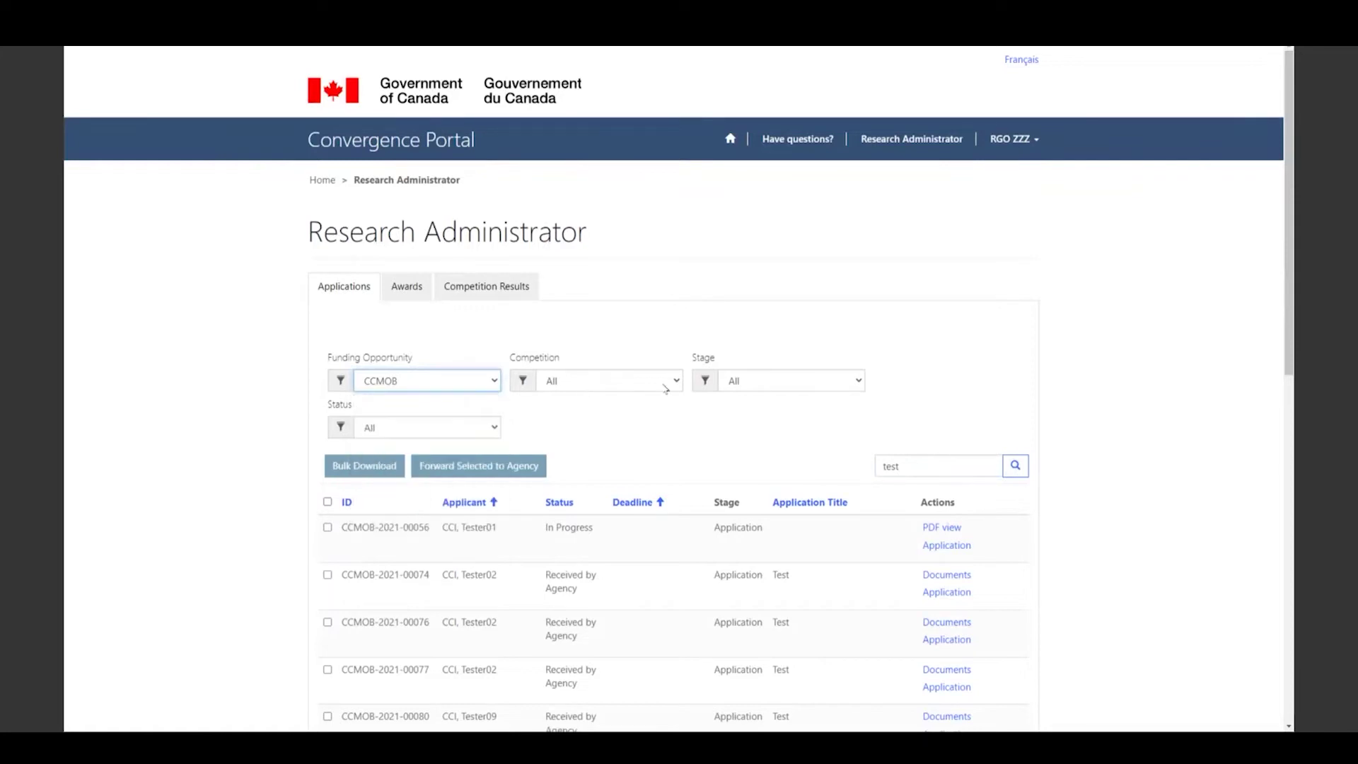
pyautogui.click(678, 388)
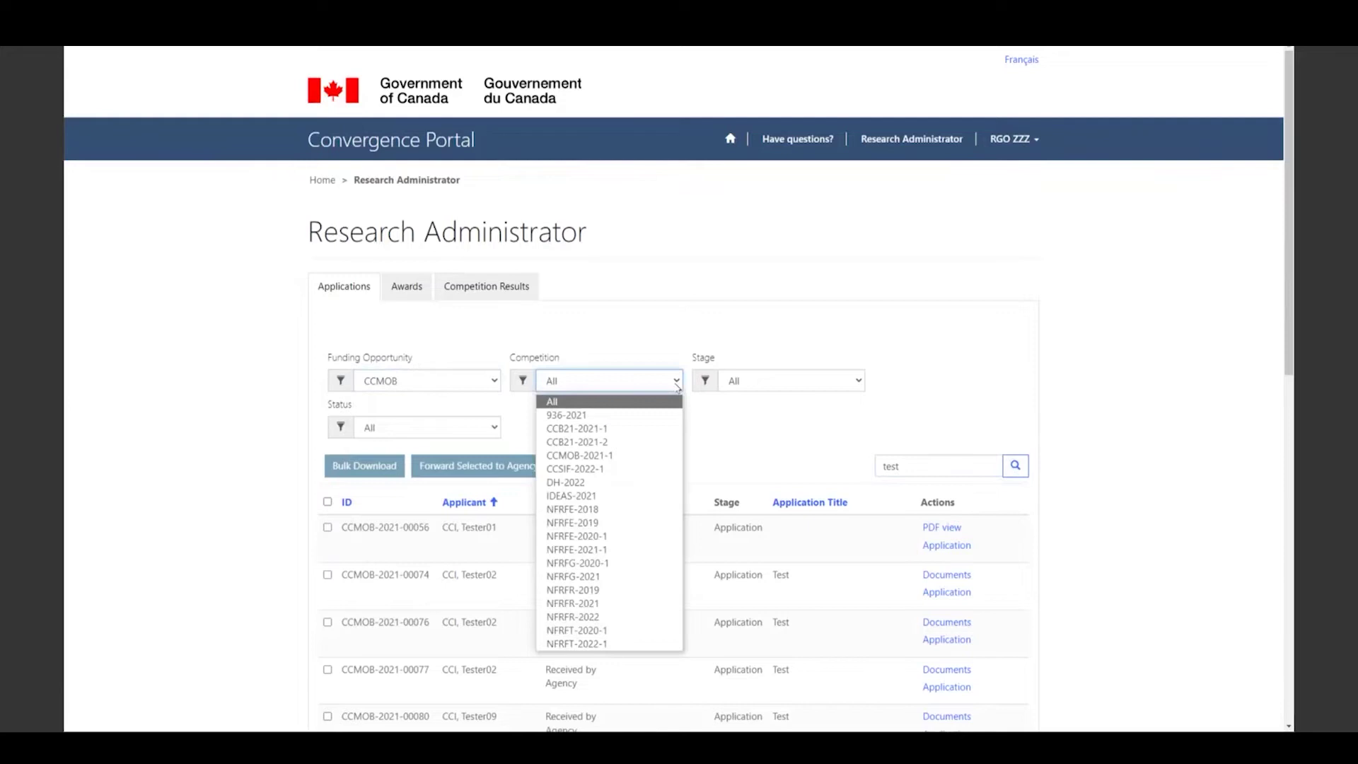
pyautogui.click(678, 388)
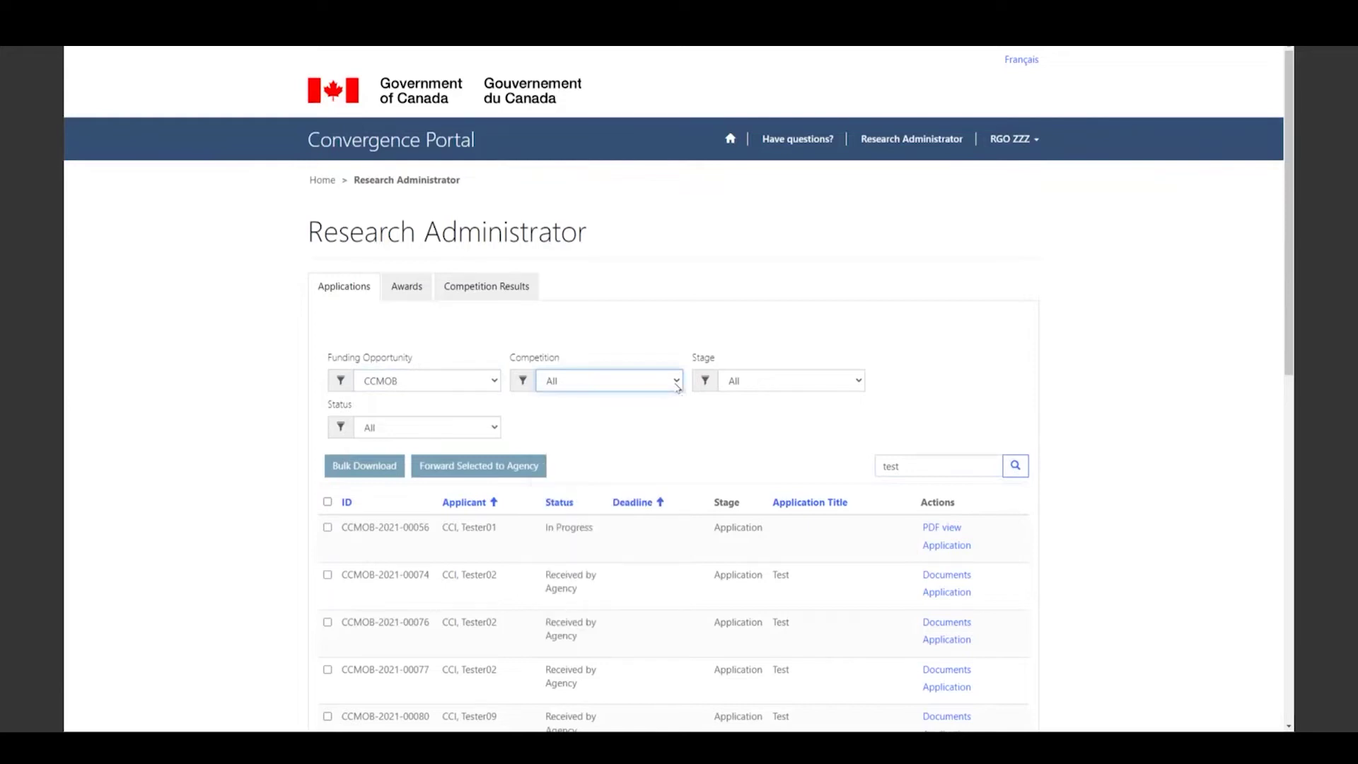
pyautogui.click(859, 388)
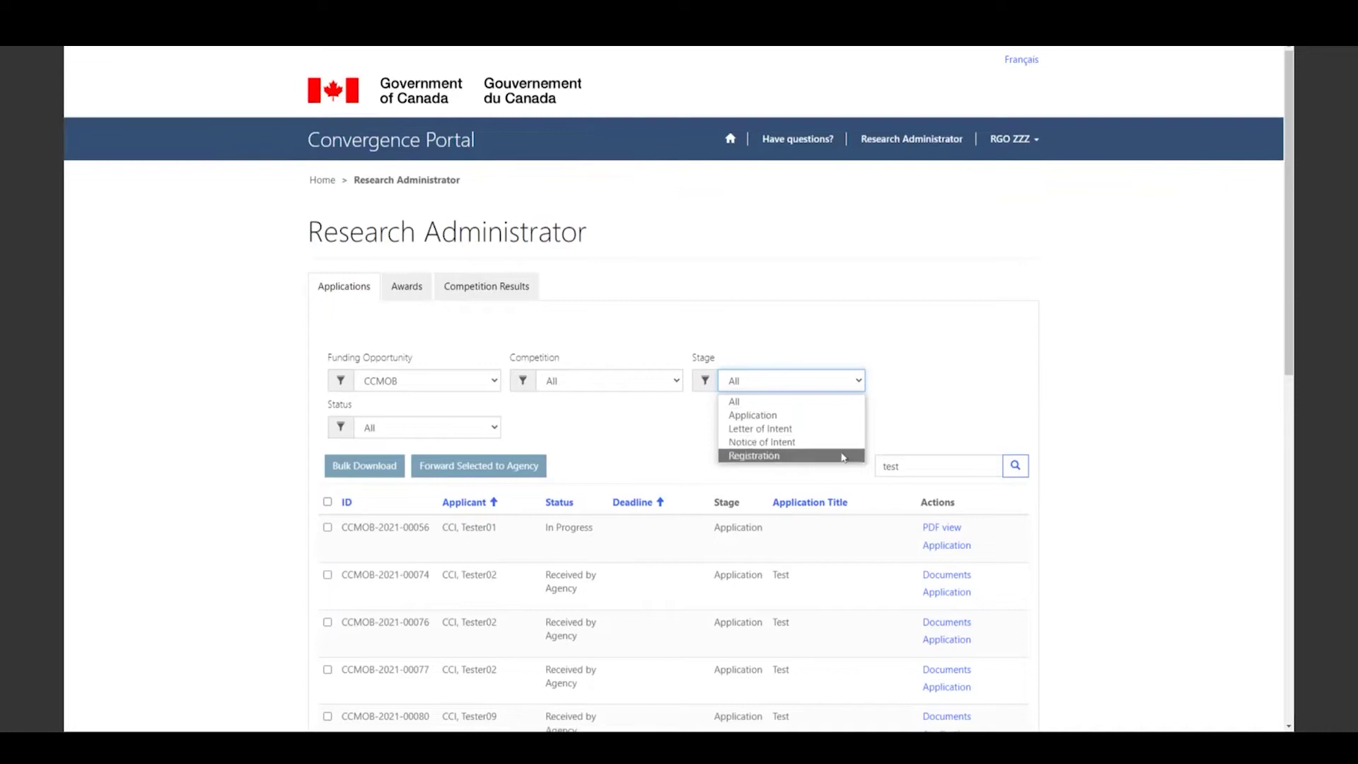
# - Keep all stages and filter CCMOB applications to status 'Received by administrator'
pyautogui.click(735, 402)
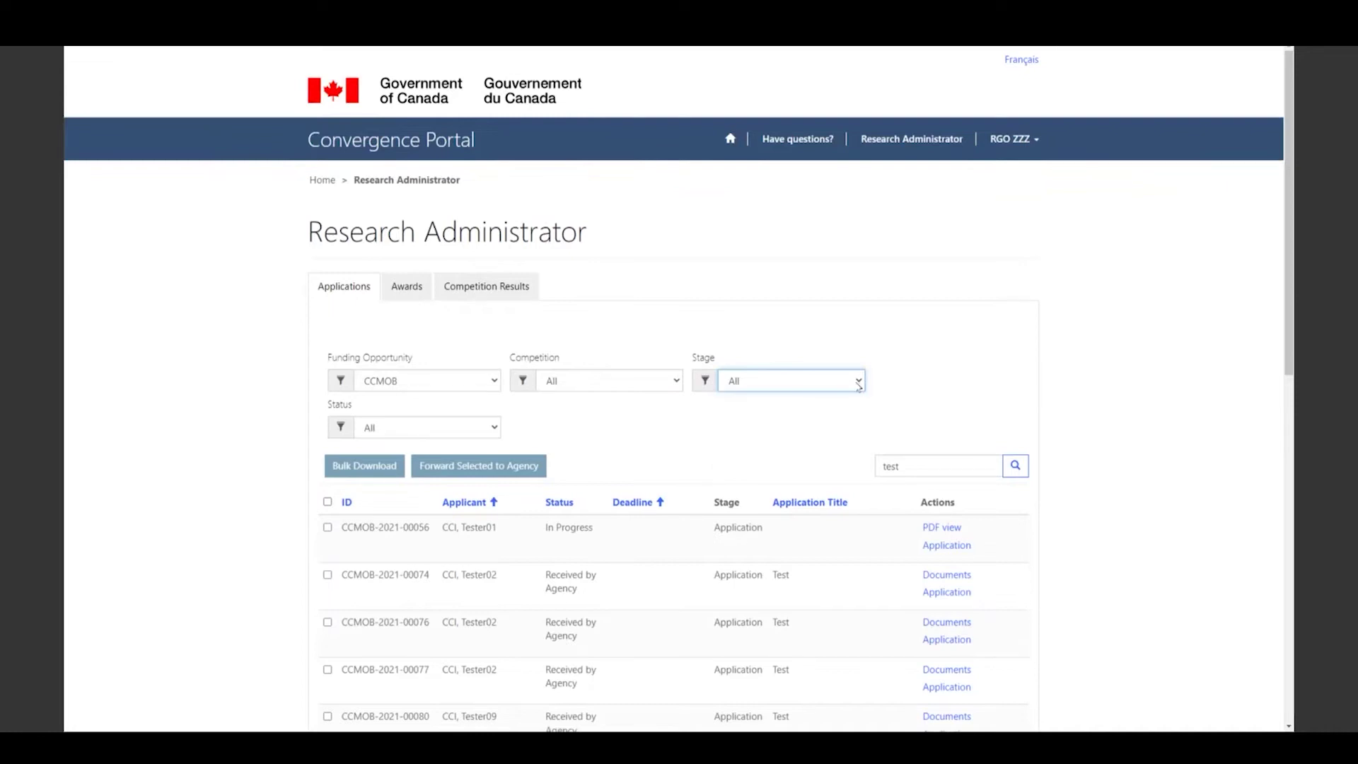
pyautogui.click(448, 432)
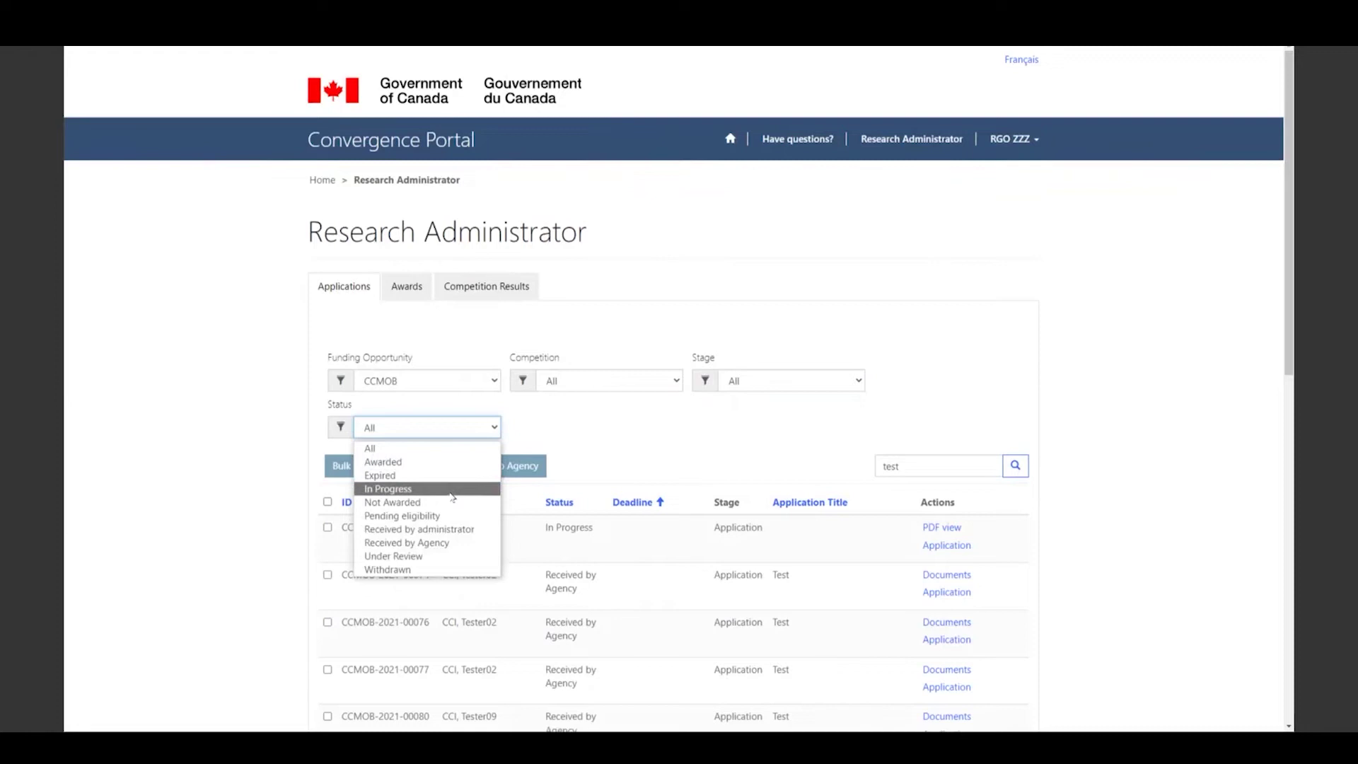
pyautogui.click(454, 529)
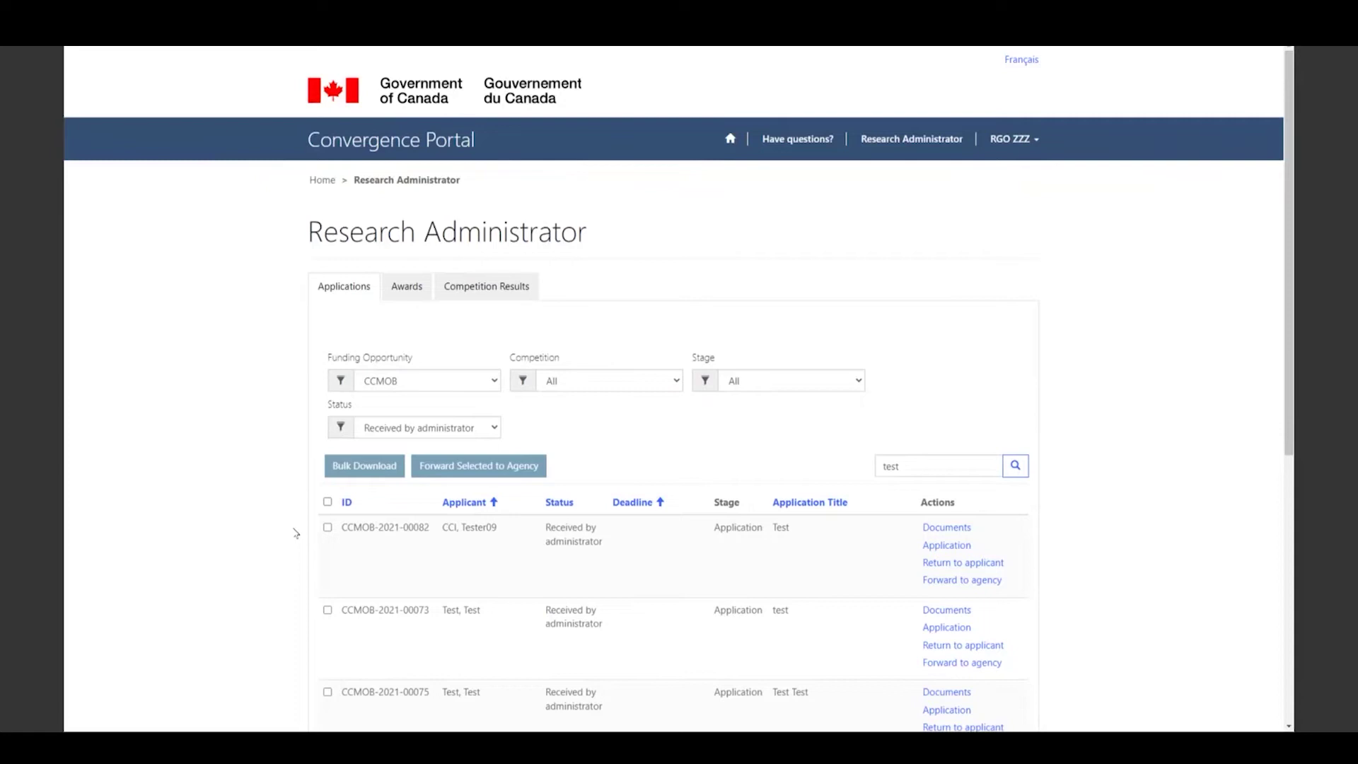
pyautogui.click(967, 548)
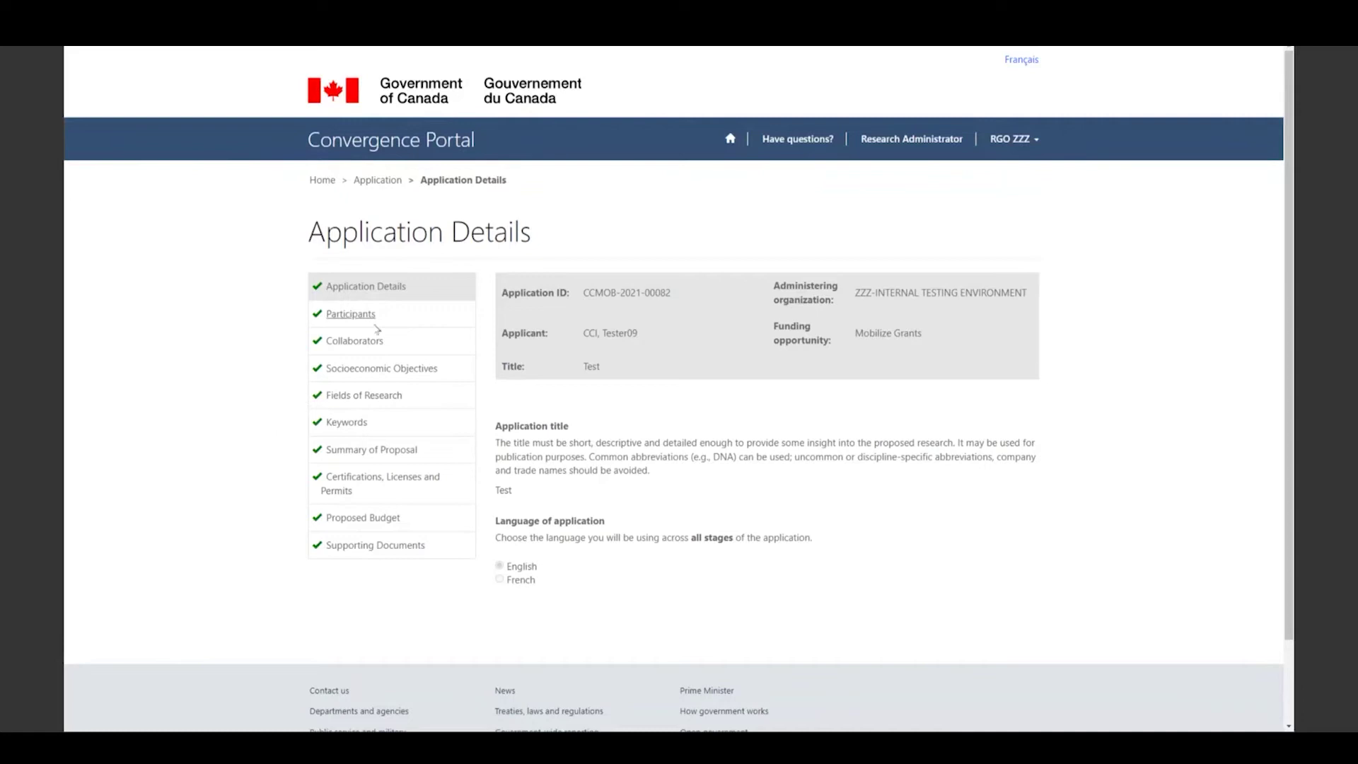
pyautogui.click(369, 553)
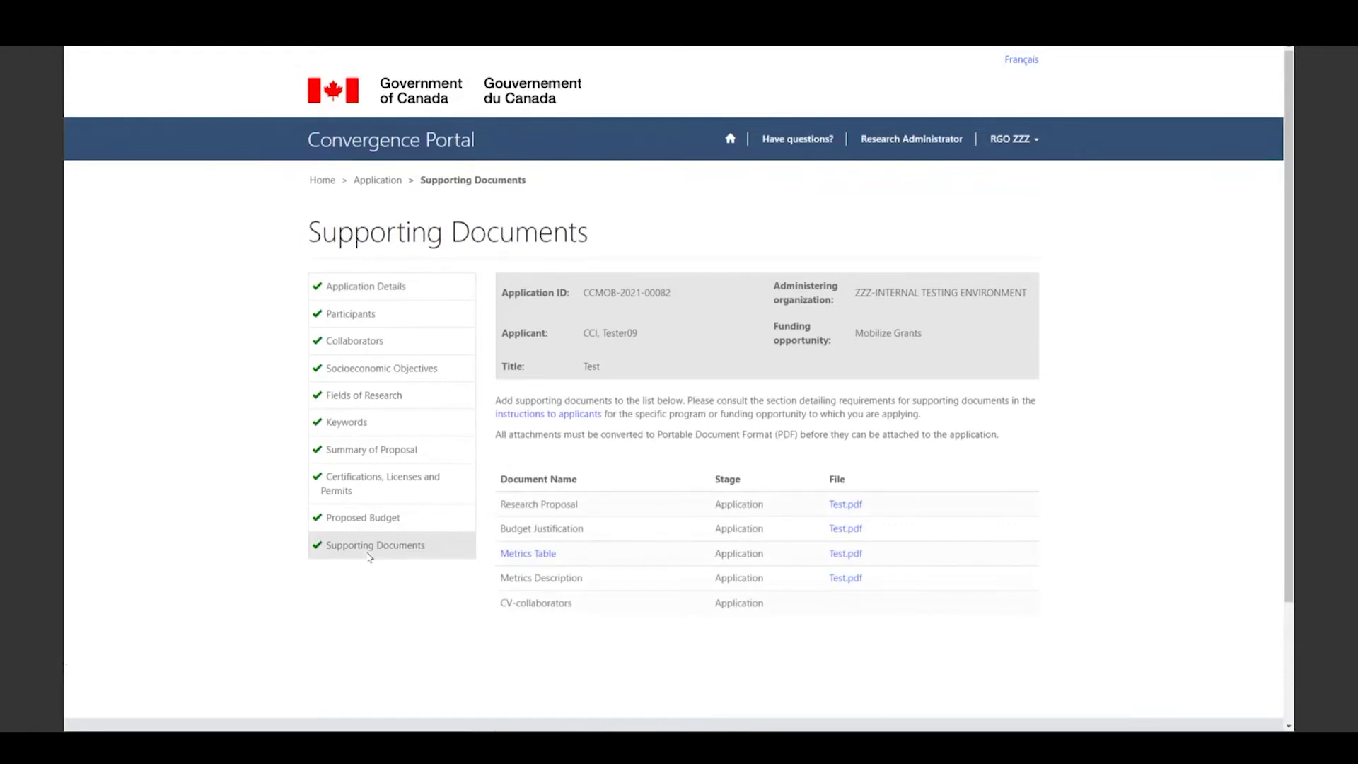
pyautogui.click(380, 287)
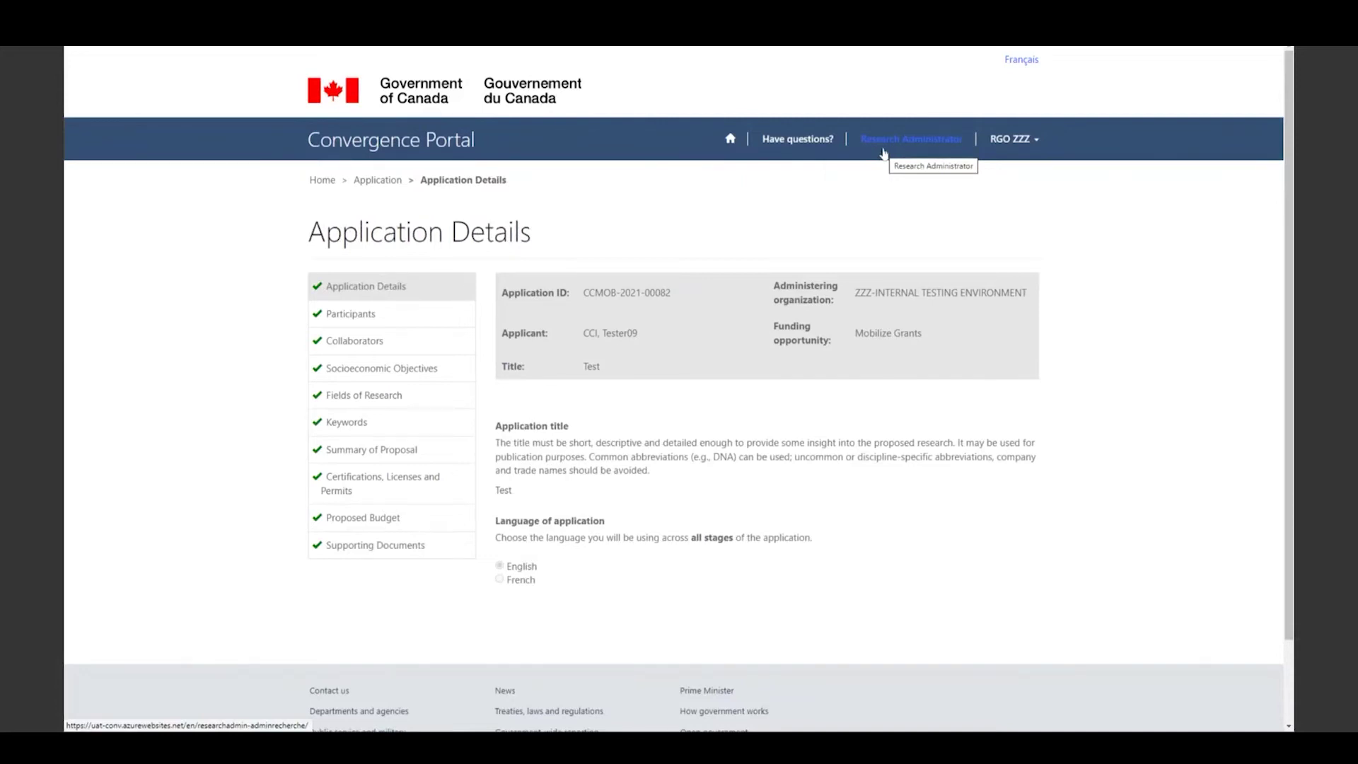
# - Return to the Research Administrator list of CCMOB applications received by administrator
pyautogui.click(883, 151)
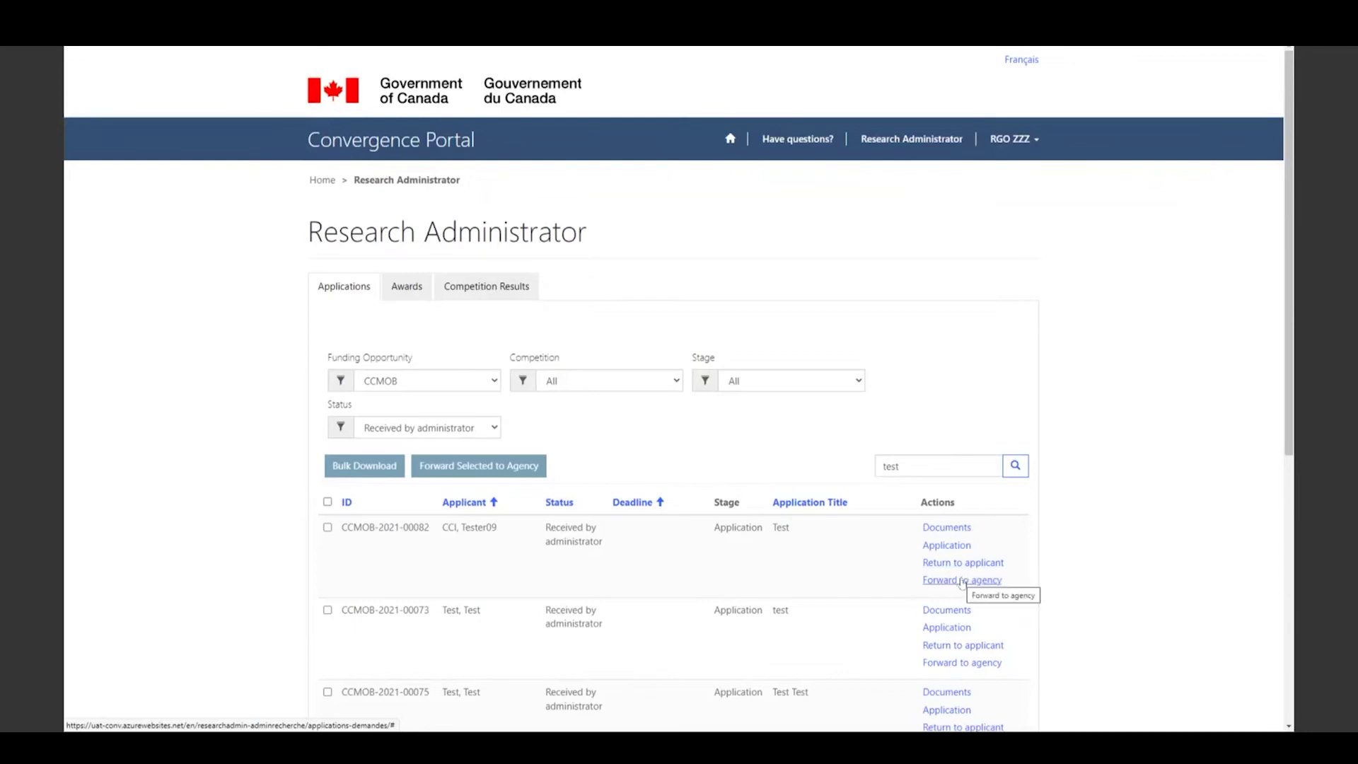
pyautogui.click(963, 582)
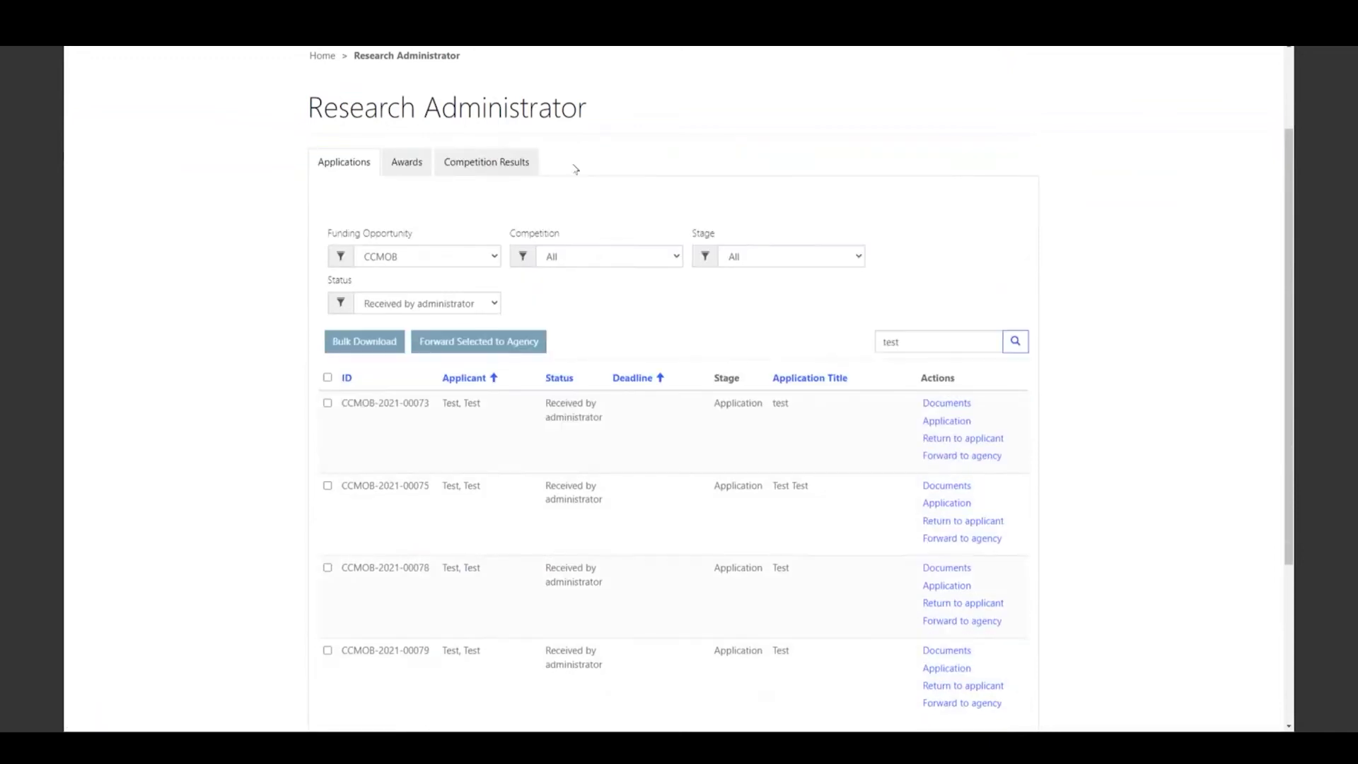
pyautogui.click(496, 304)
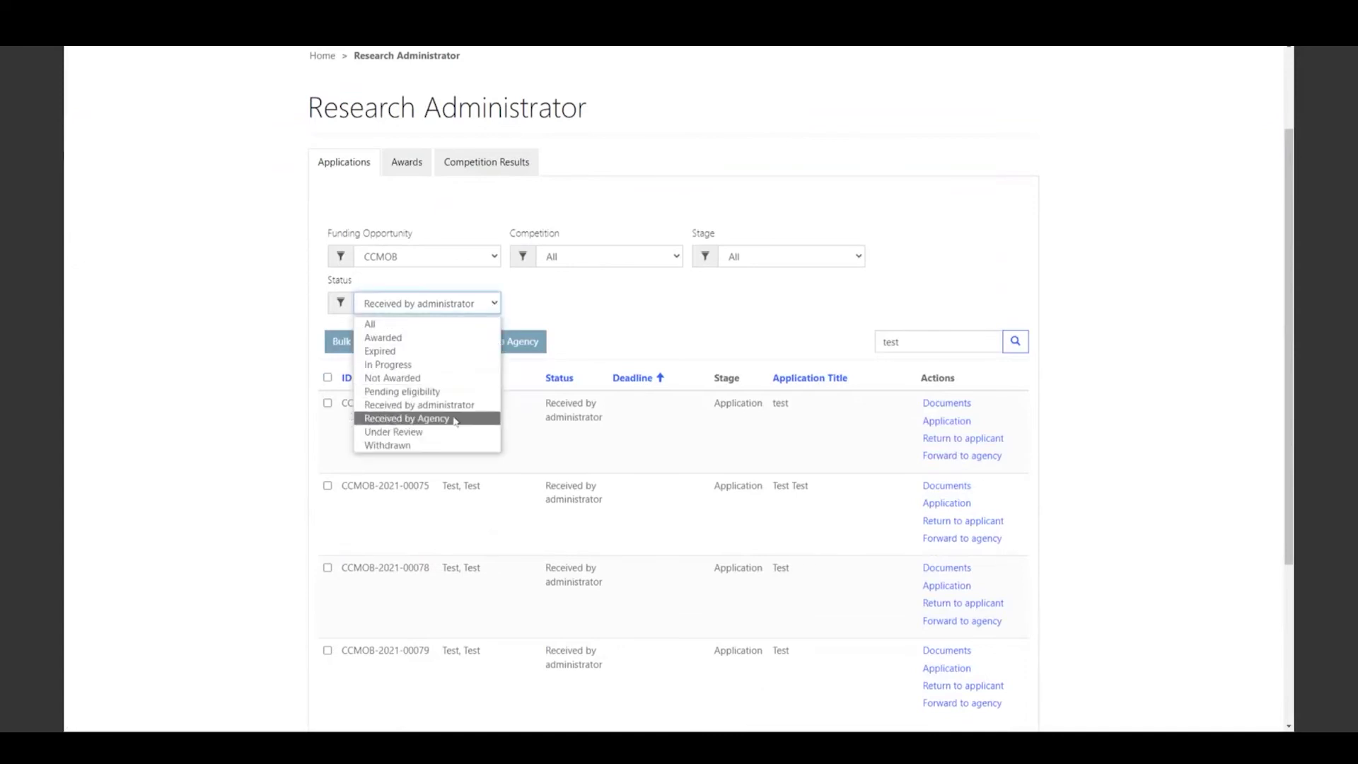
pyautogui.click(457, 419)
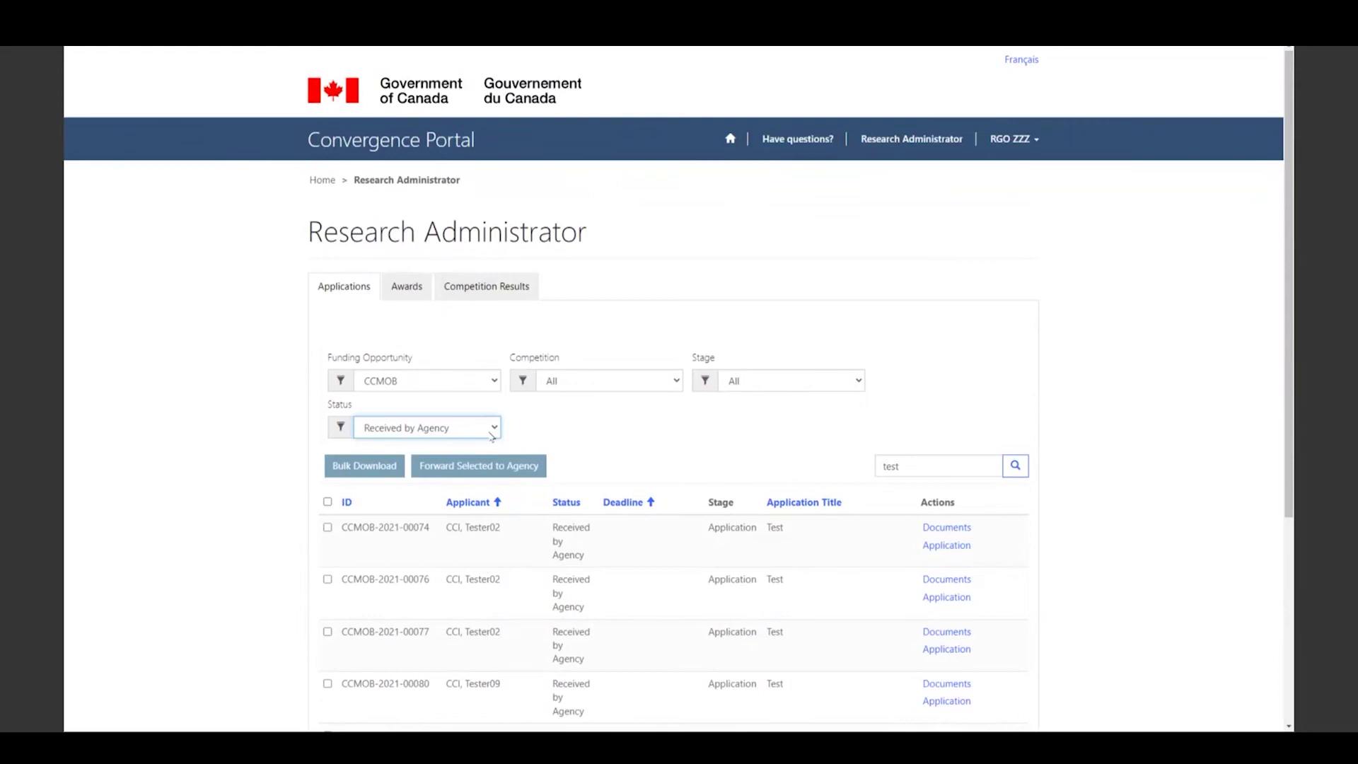
pyautogui.click(492, 437)
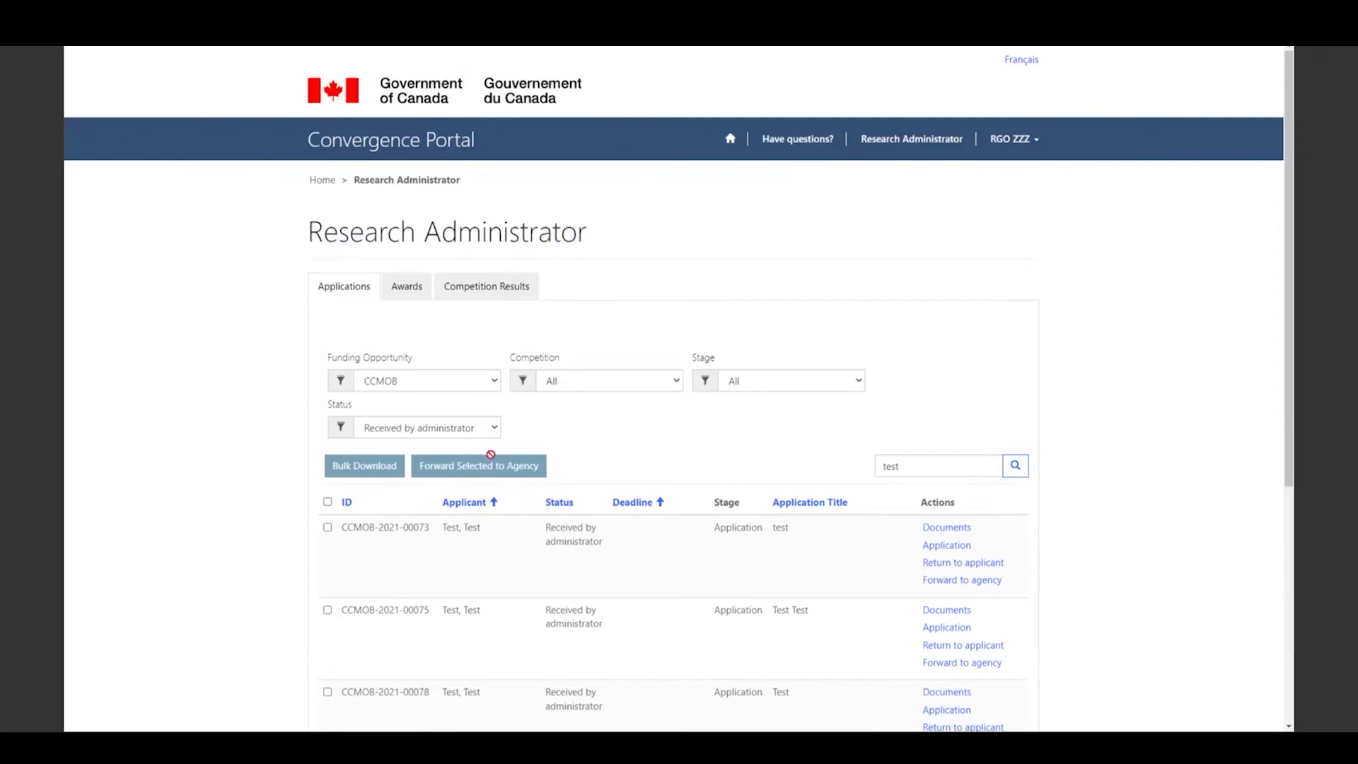
# - Filter applications to competition CCMOB-2021-1, keeping funding opportunity CCMOB and status Received by administrator
pyautogui.click(498, 382)
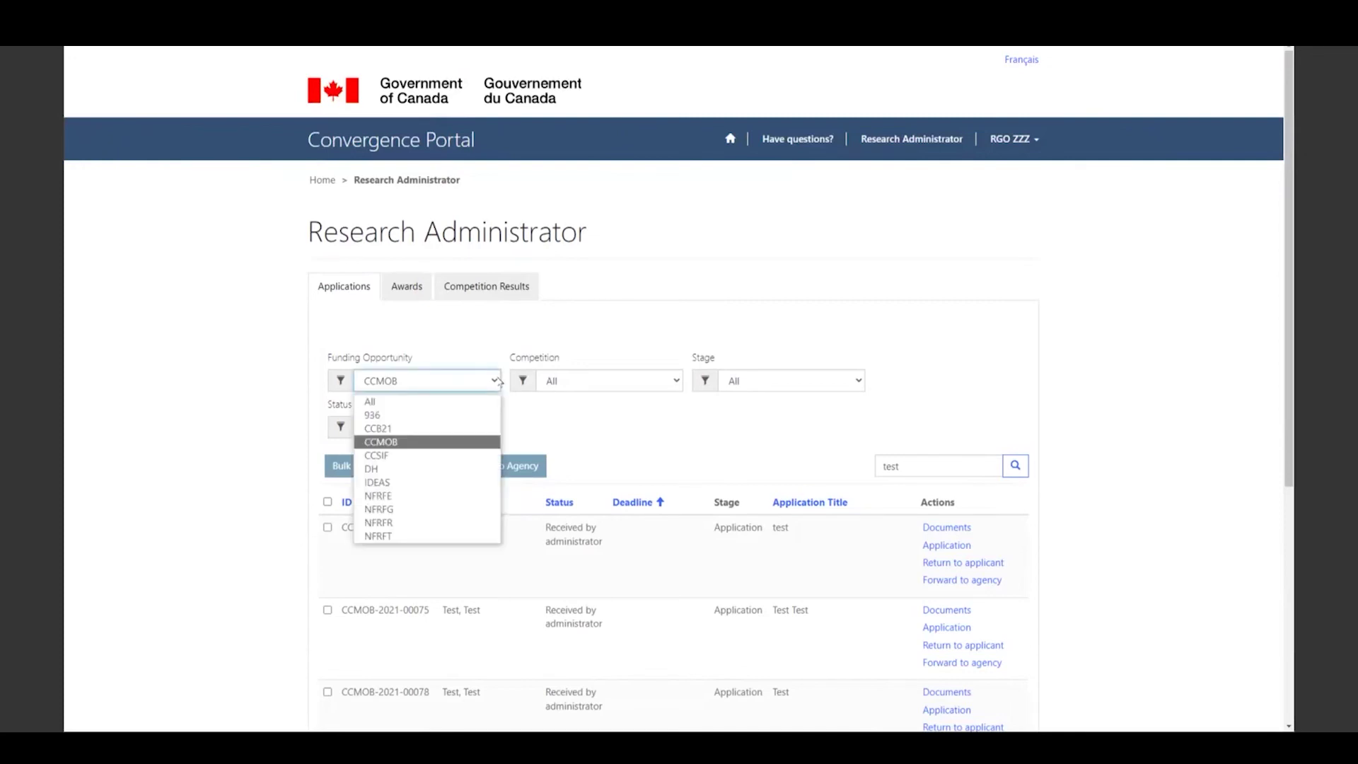
pyautogui.click(442, 444)
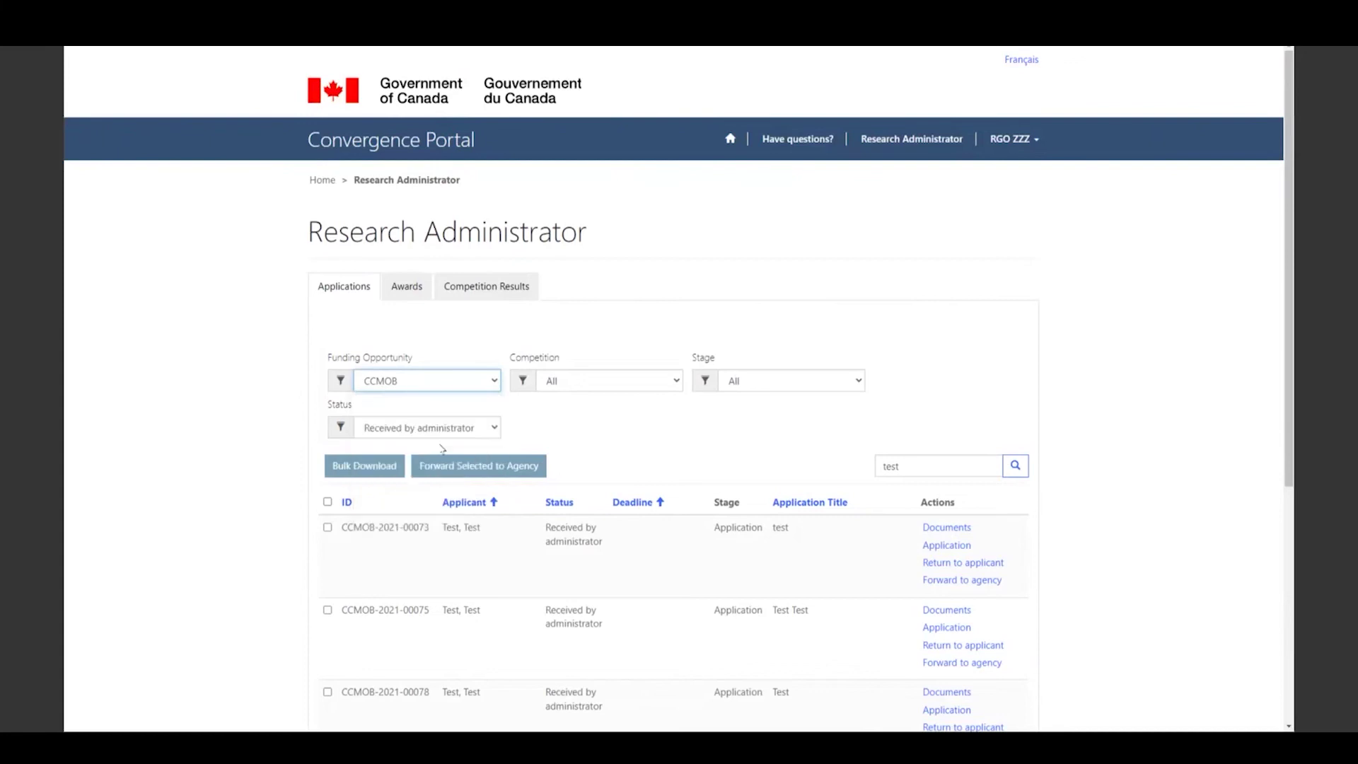
pyautogui.click(547, 387)
pyautogui.click(551, 455)
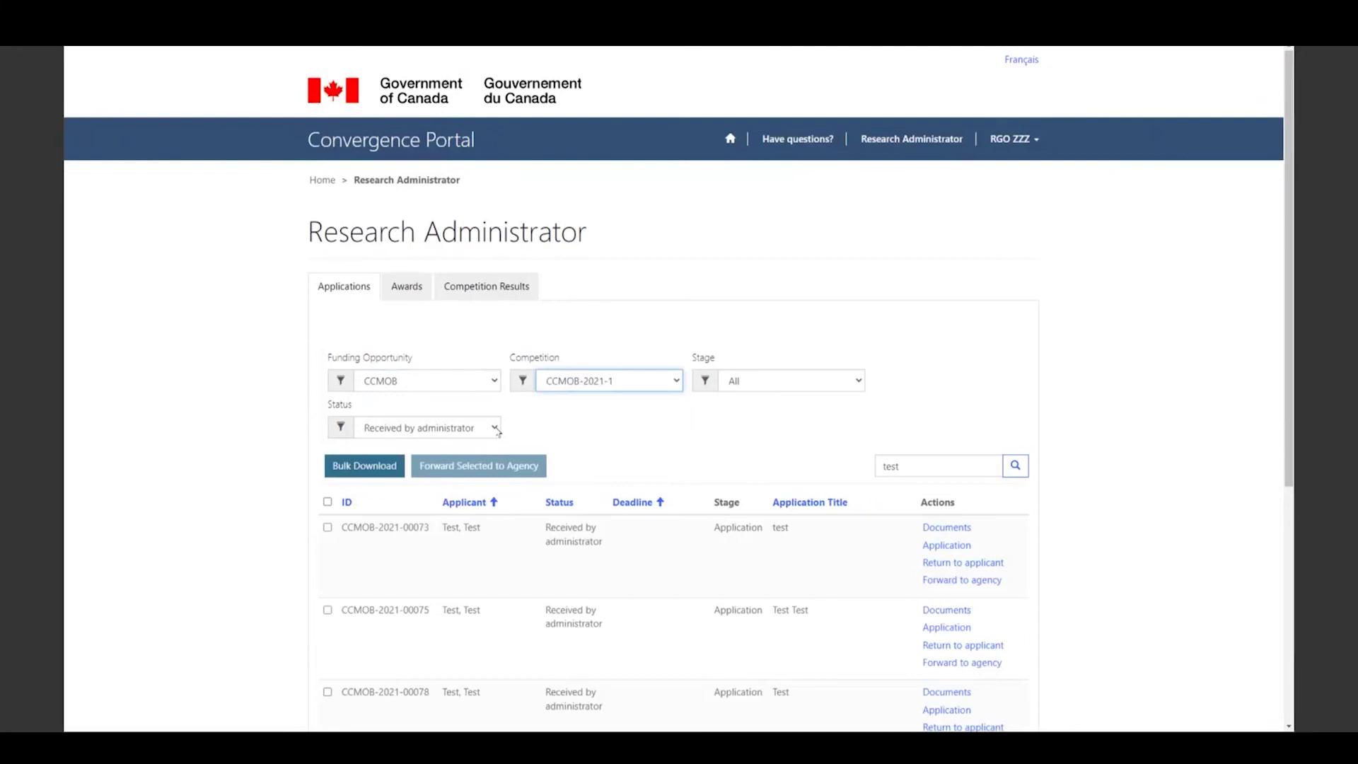
pyautogui.click(497, 429)
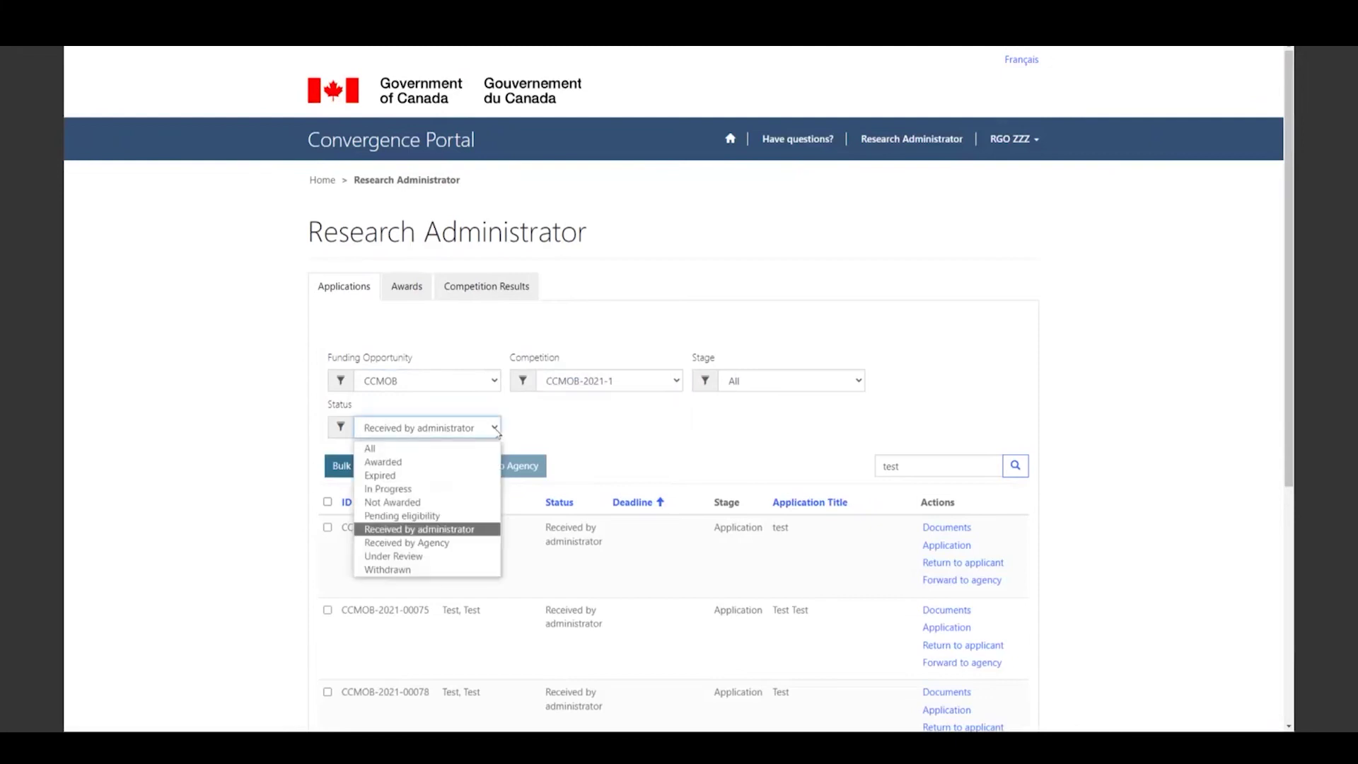
pyautogui.click(482, 534)
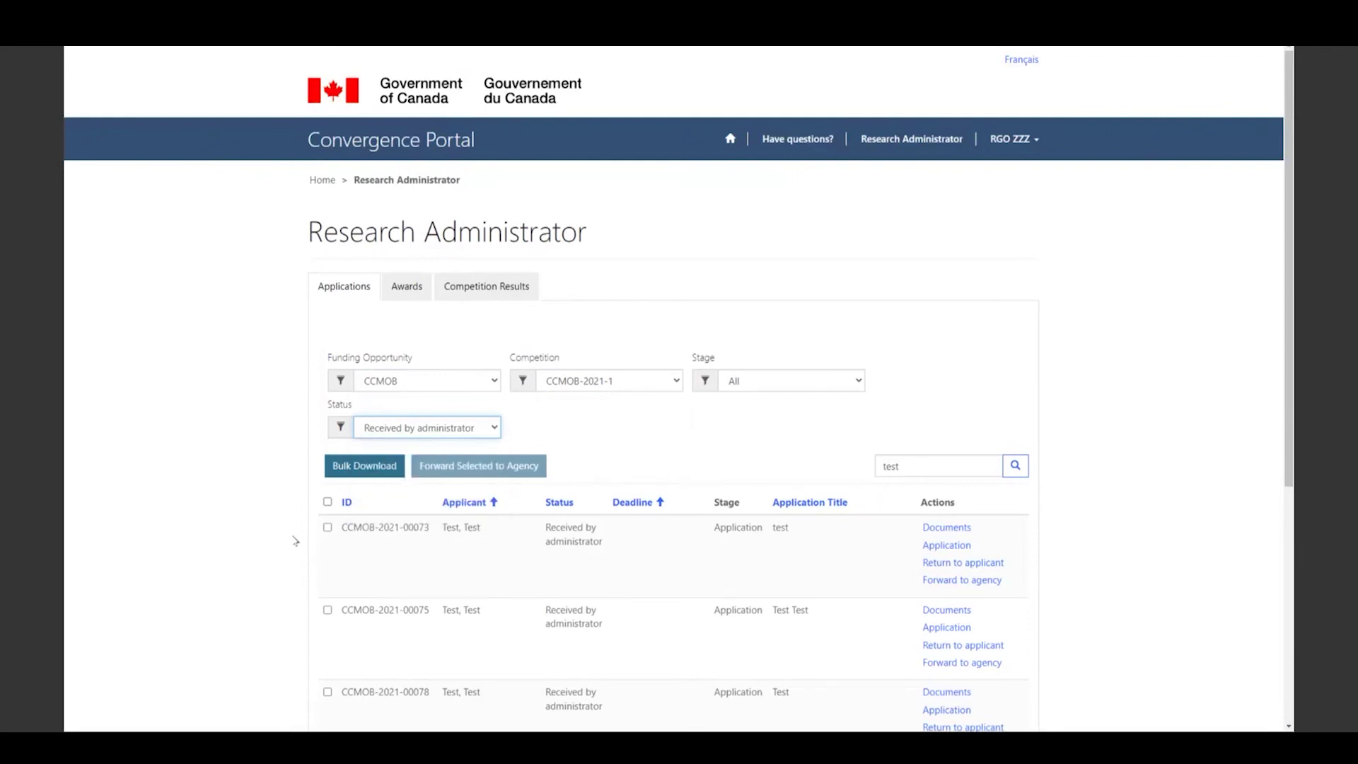
pyautogui.click(328, 502)
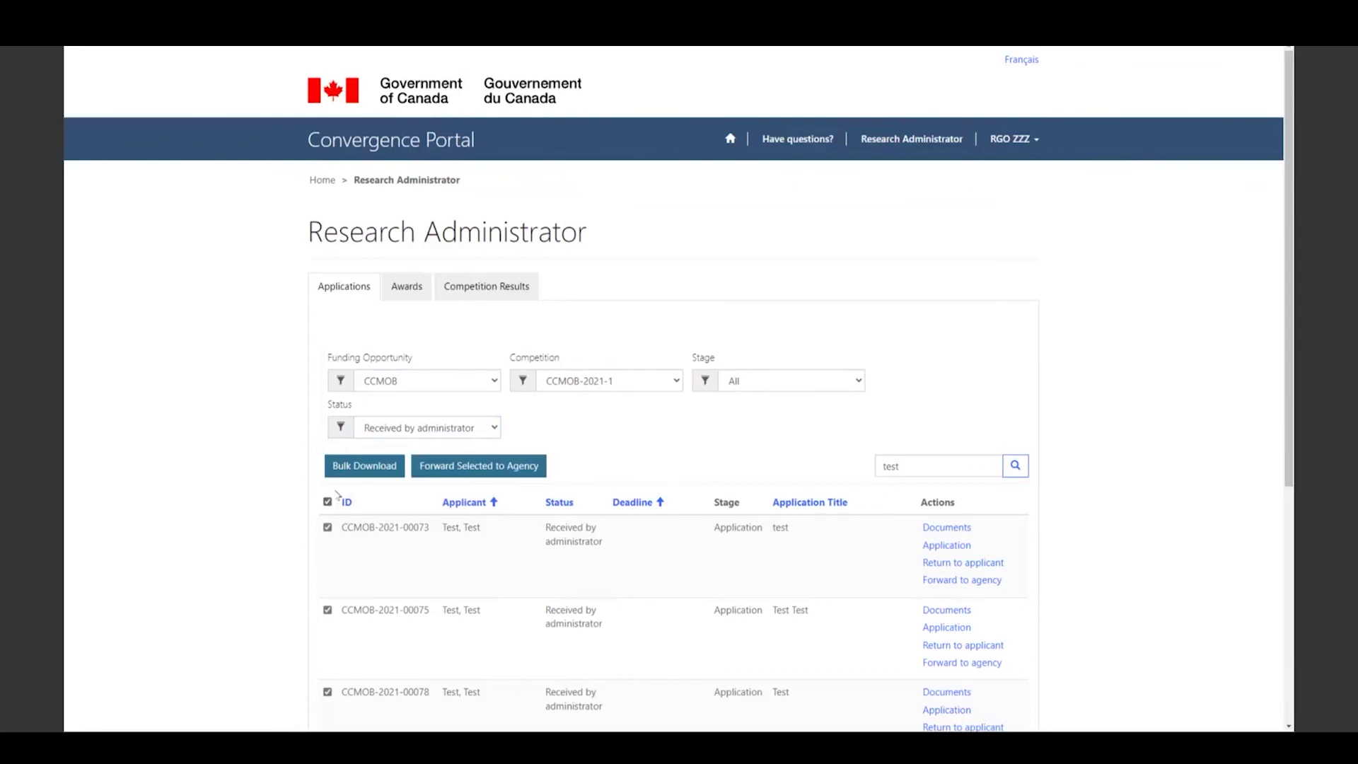
pyautogui.click(352, 474)
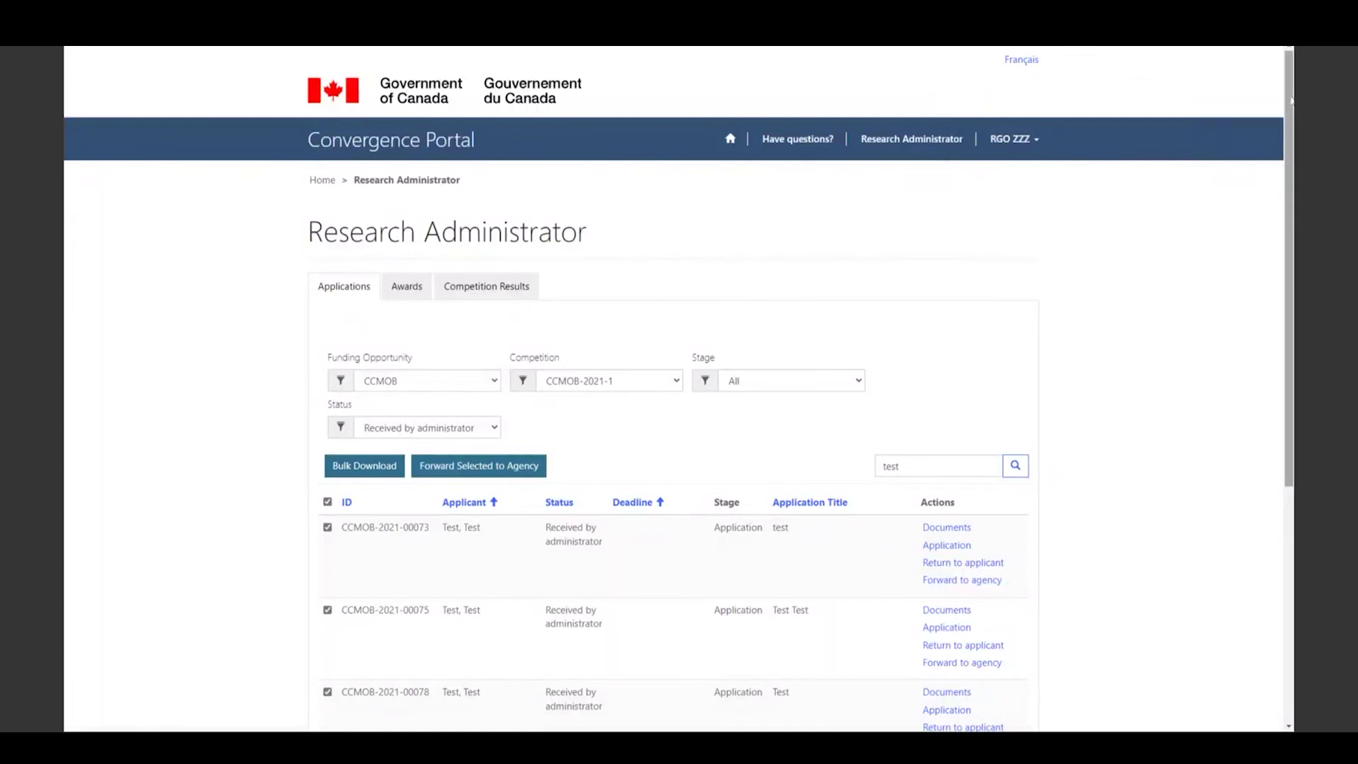
pyautogui.click(328, 502)
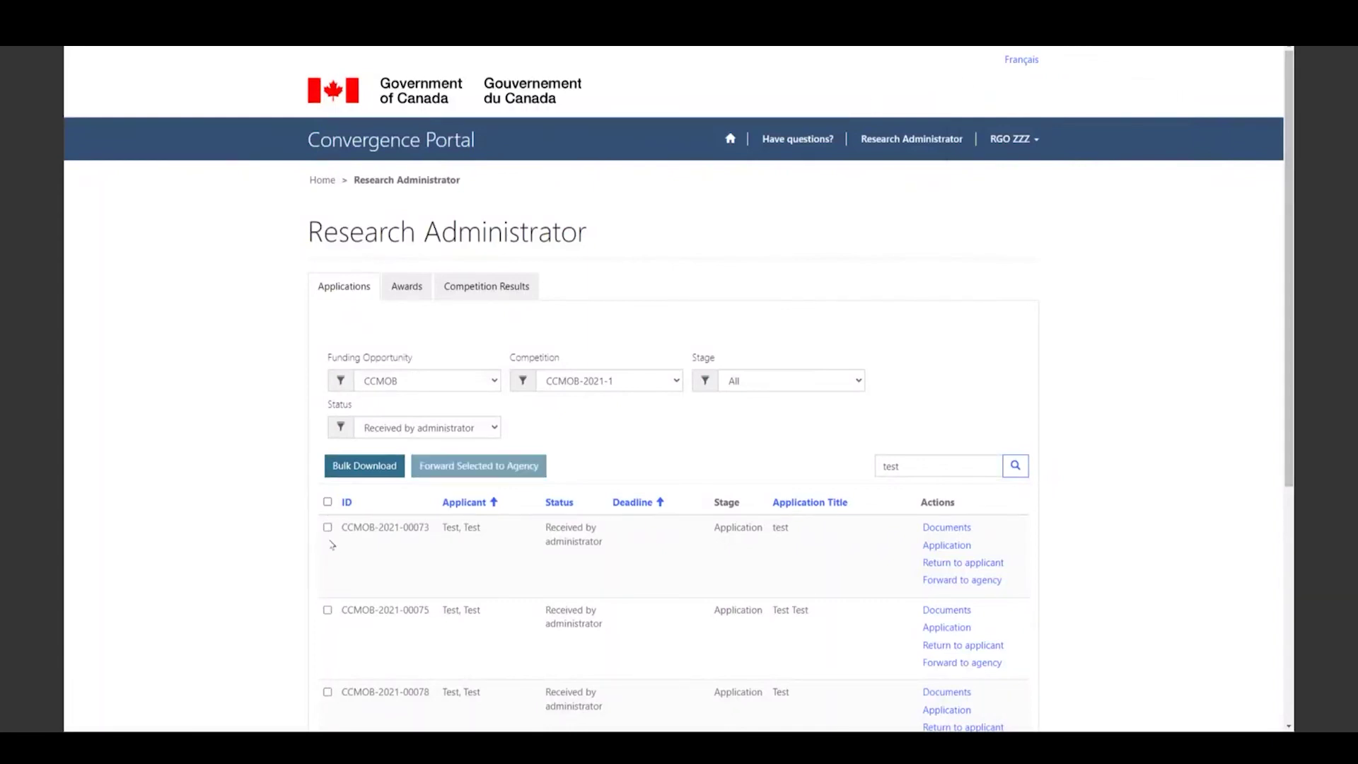
pyautogui.click(327, 527)
pyautogui.click(328, 692)
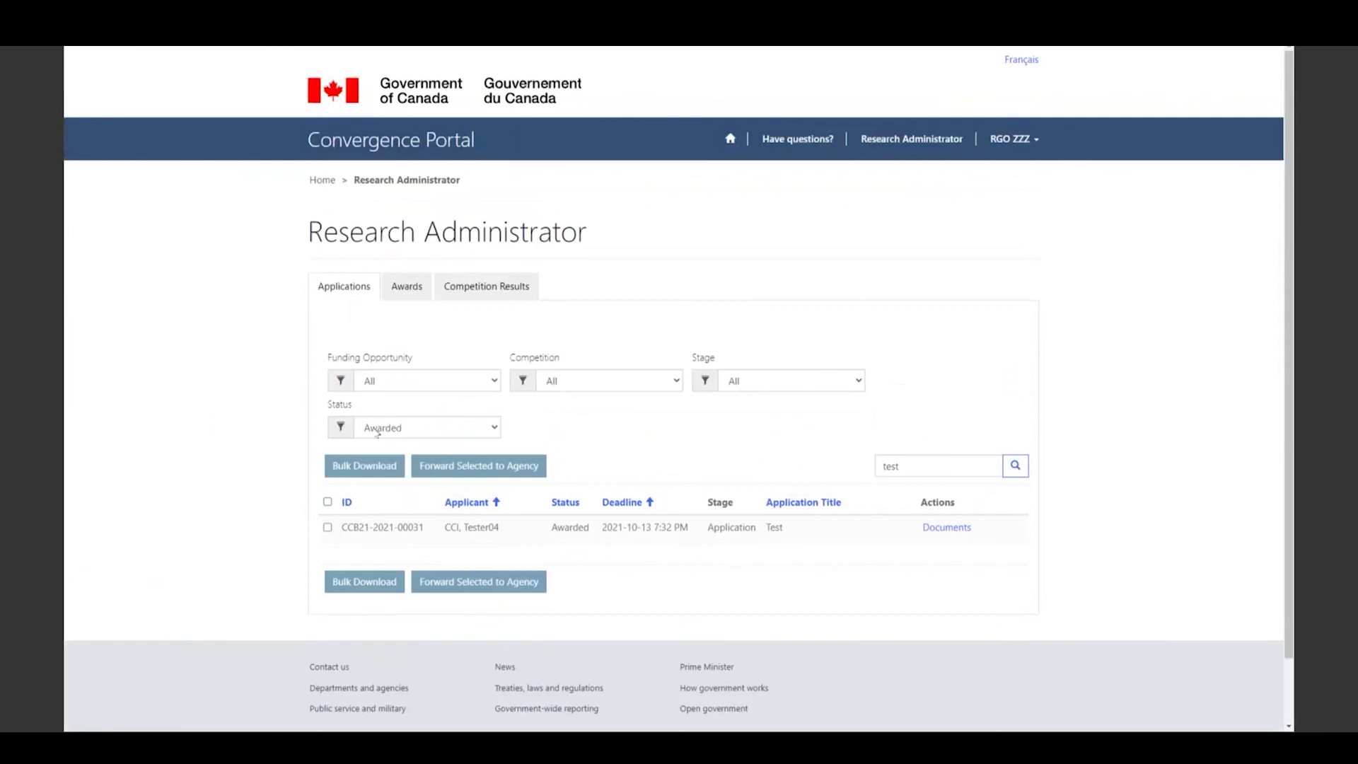
pyautogui.click(416, 432)
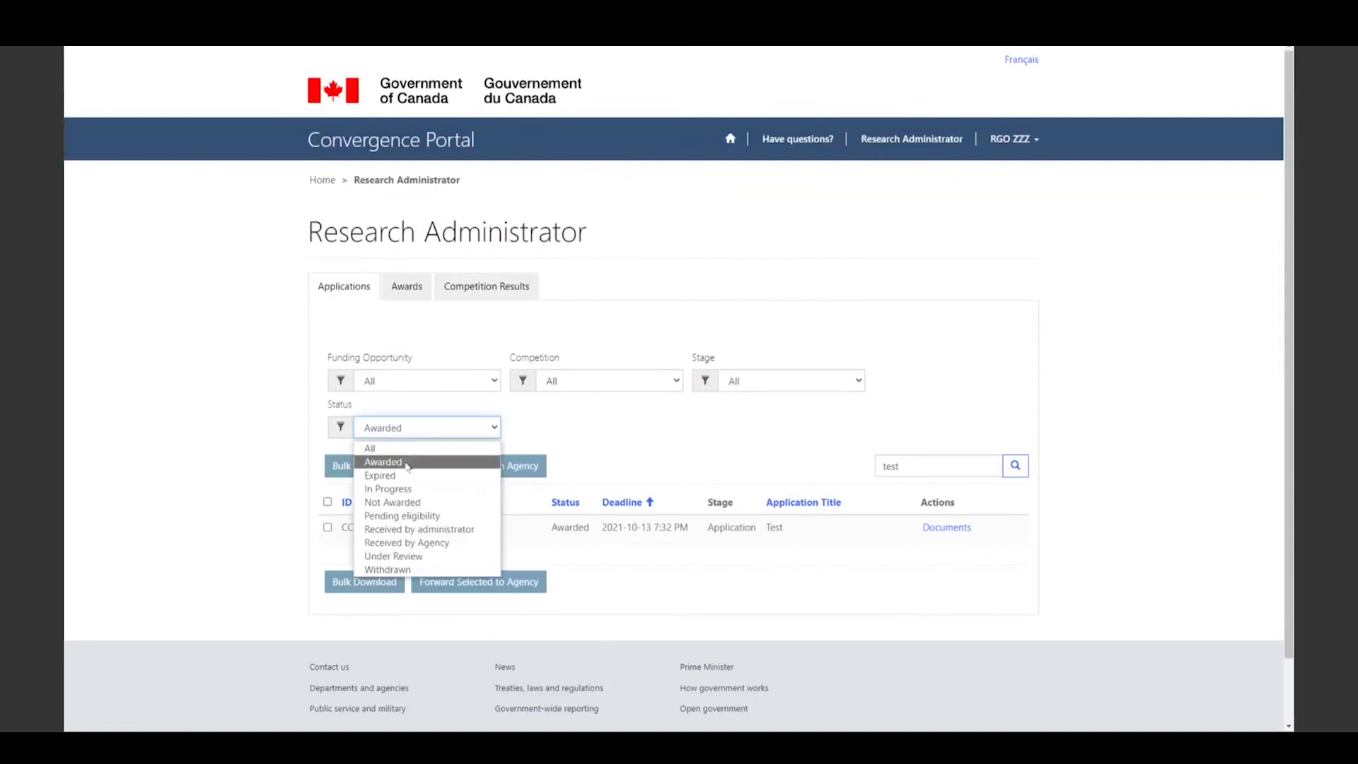
pyautogui.click(408, 464)
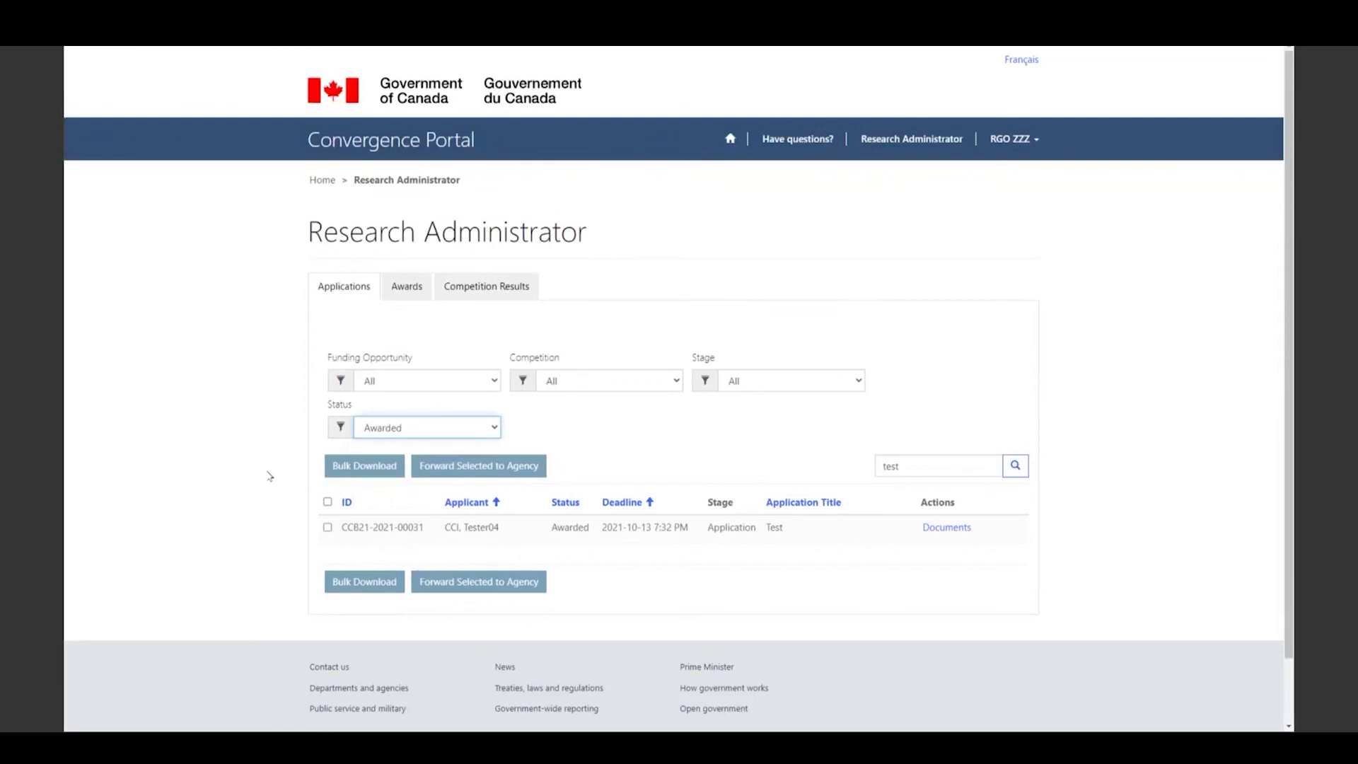
pyautogui.click(946, 529)
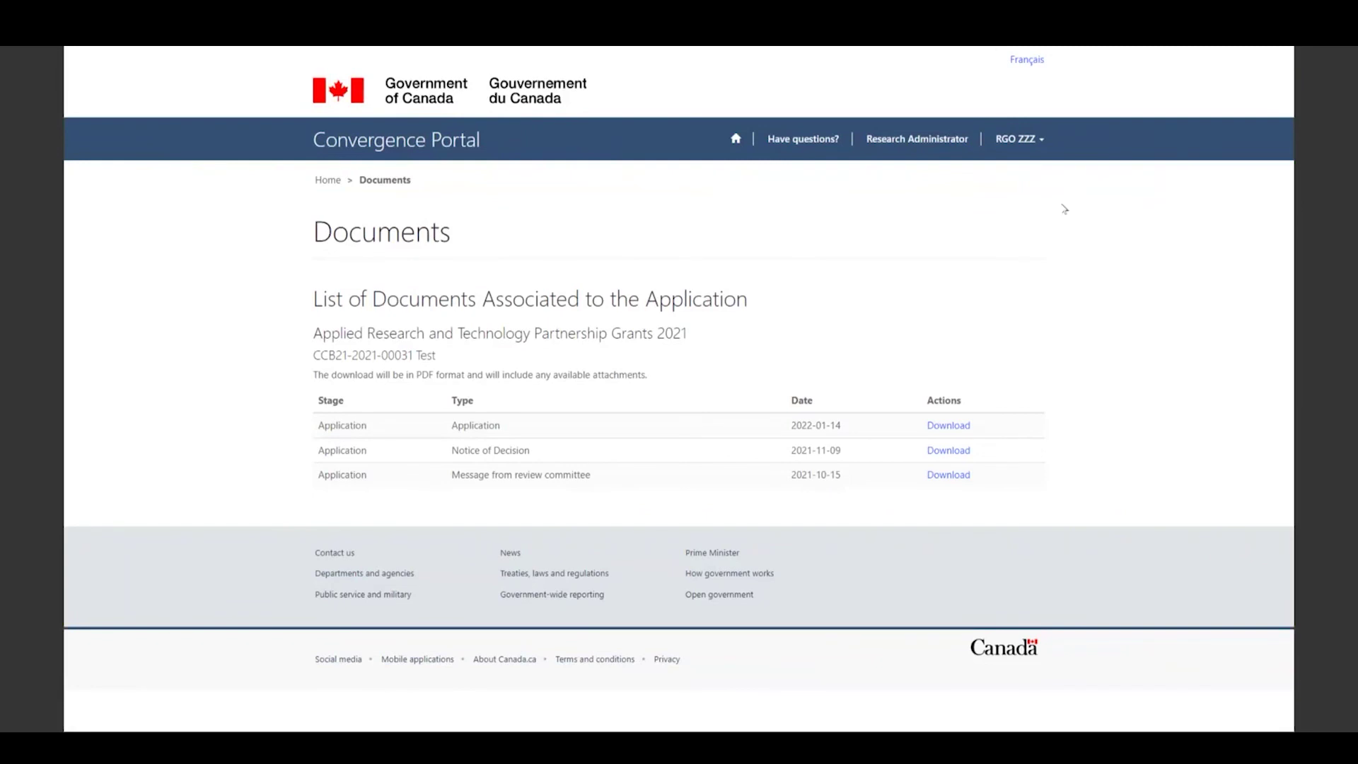
# - Sign out of Convergence Portal through the account menu
pyautogui.click(1033, 143)
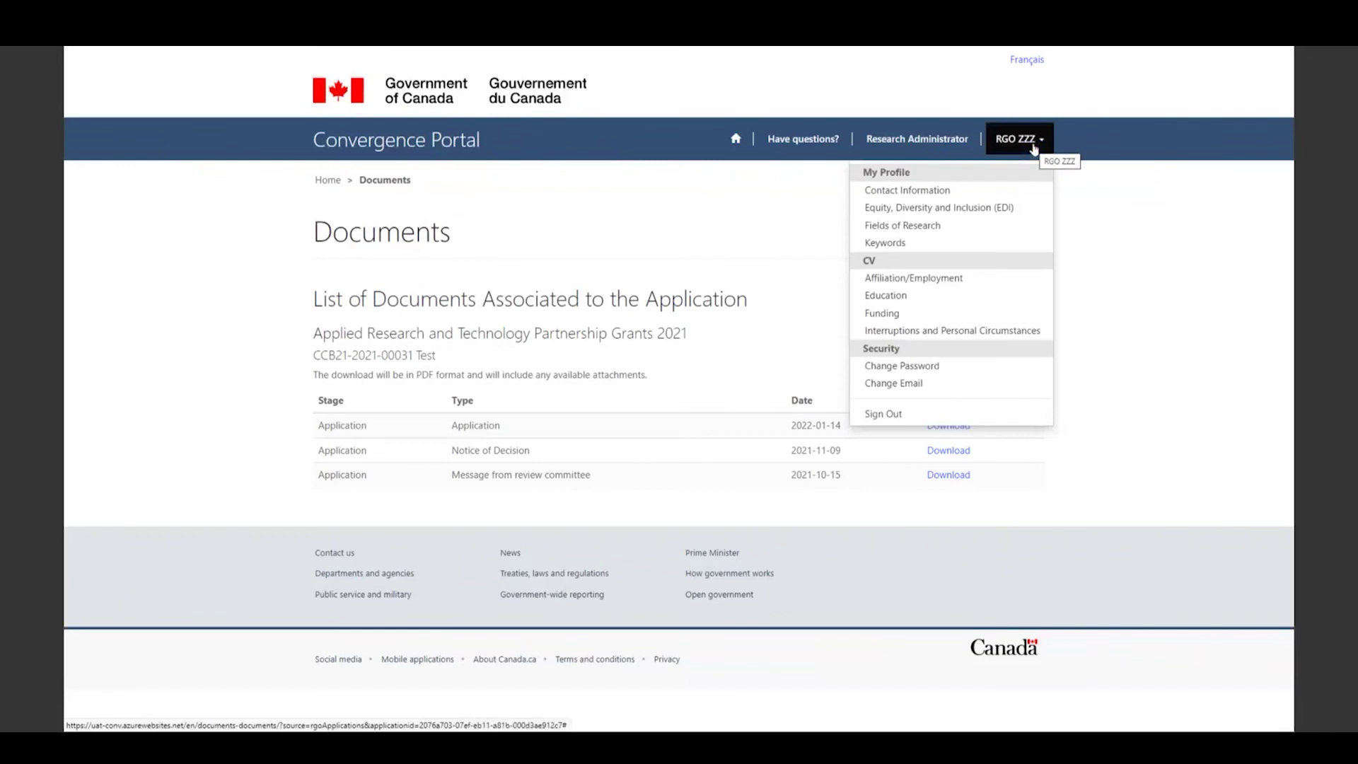
pyautogui.click(895, 414)
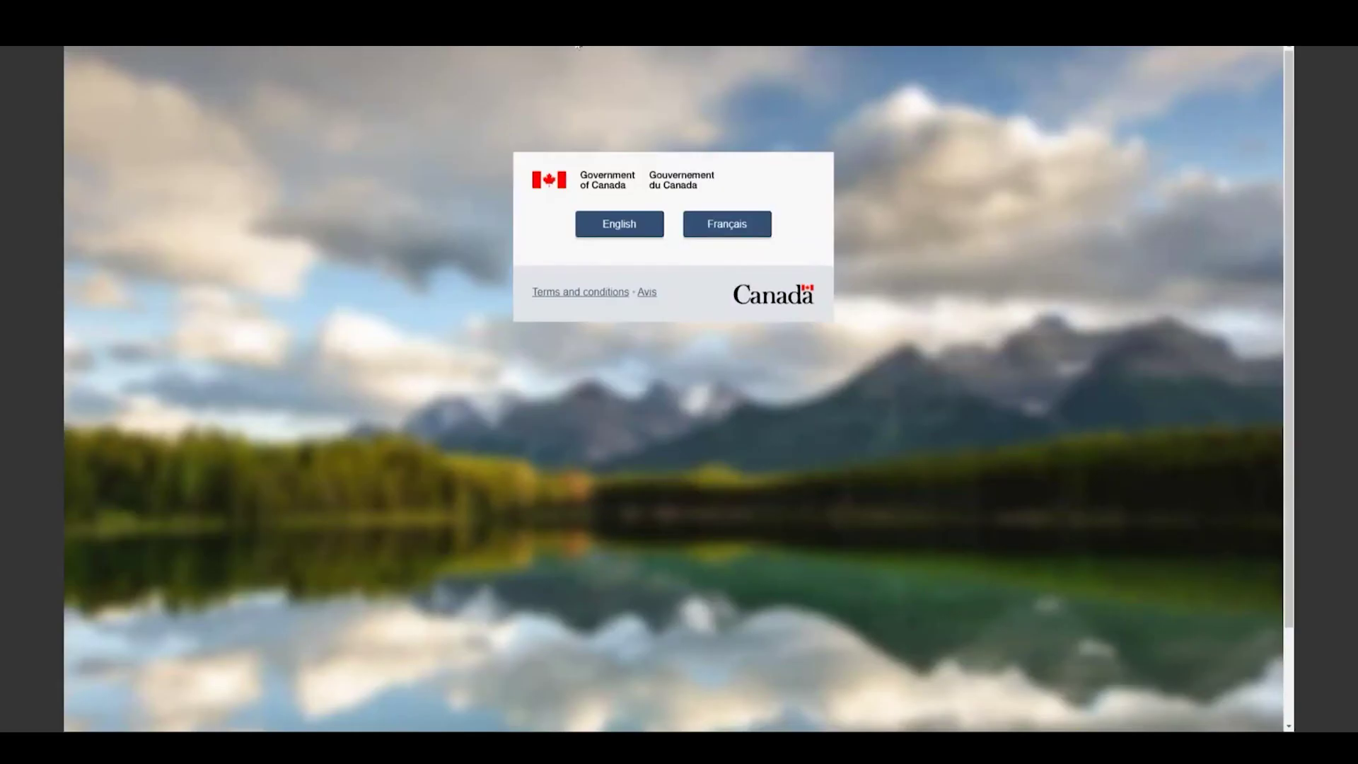